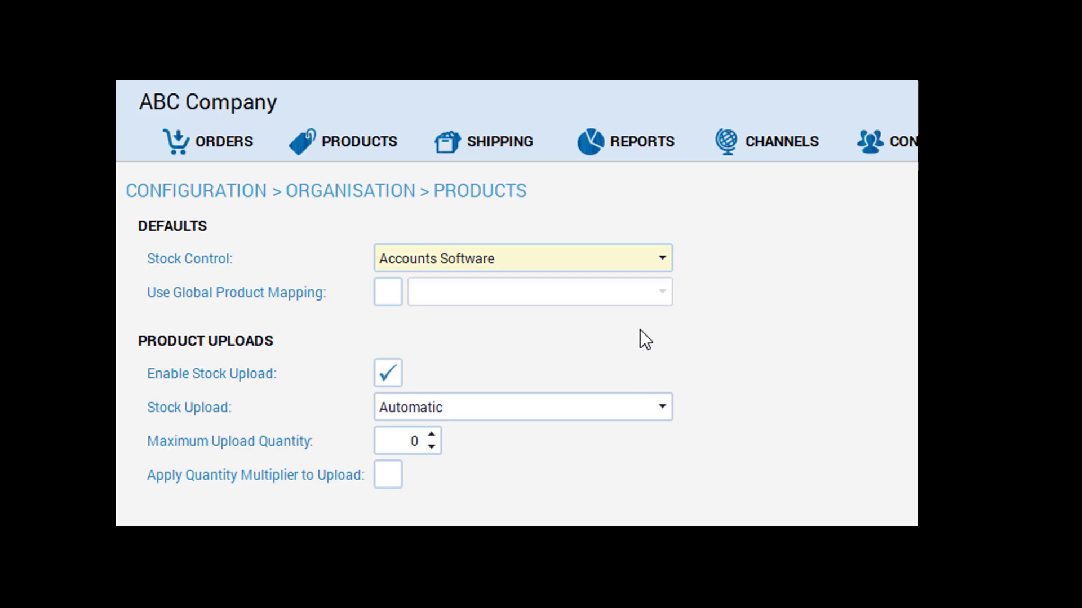
Step: Set the product Stock Control default to Accounts Software and check the available Stock Upload modes
left_click(657, 257)
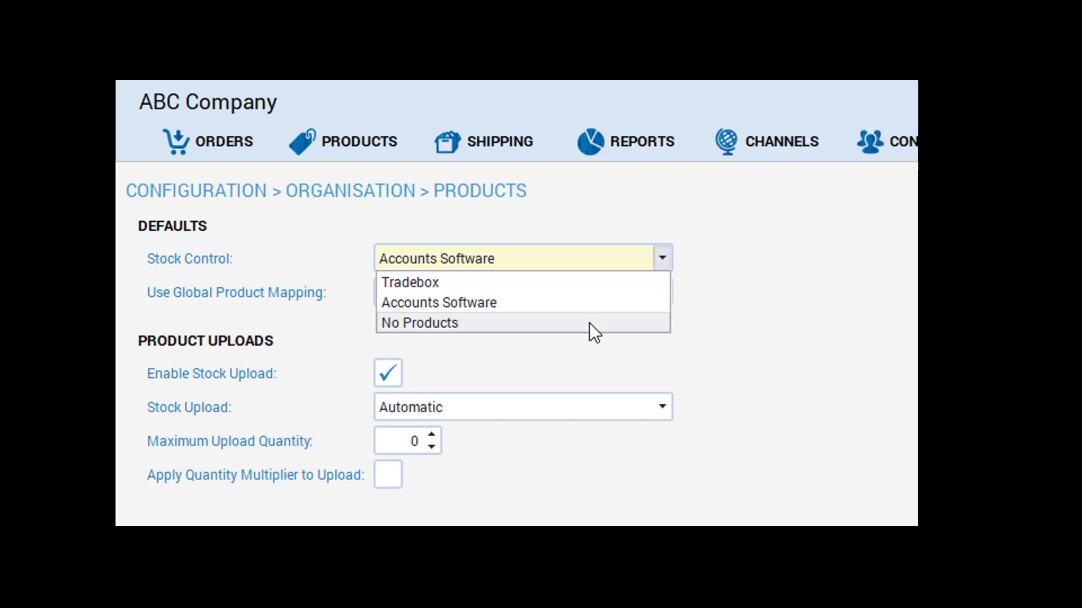
left_click(589, 303)
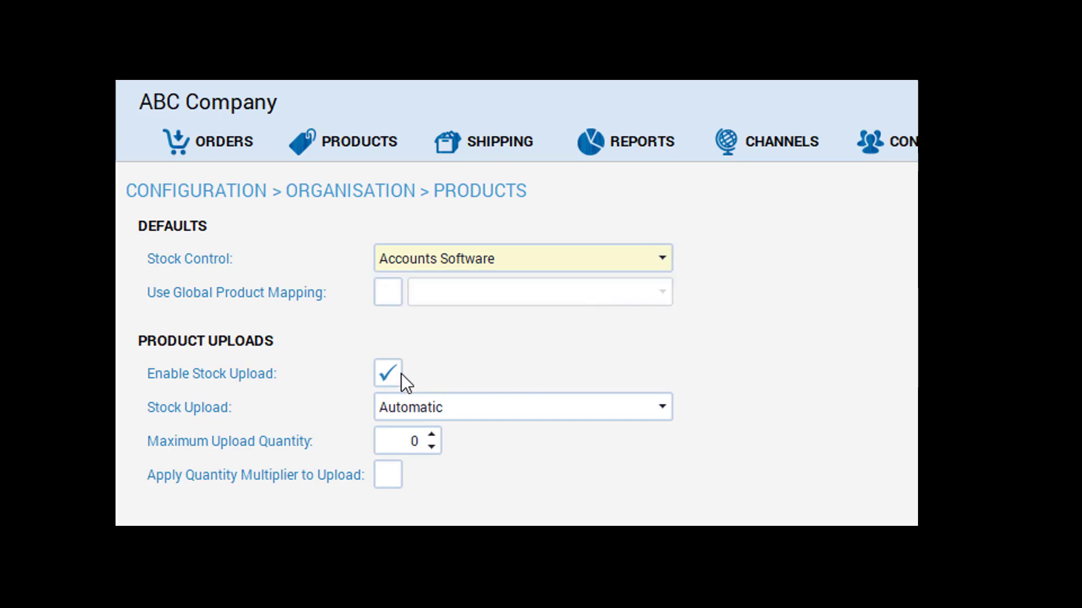
left_click(448, 404)
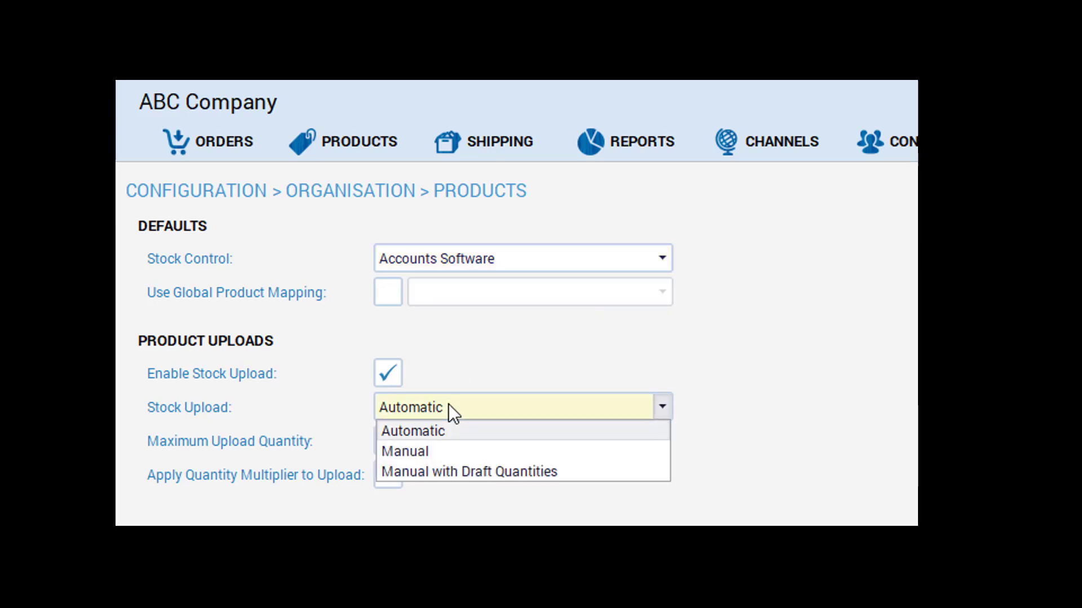
left_click(448, 404)
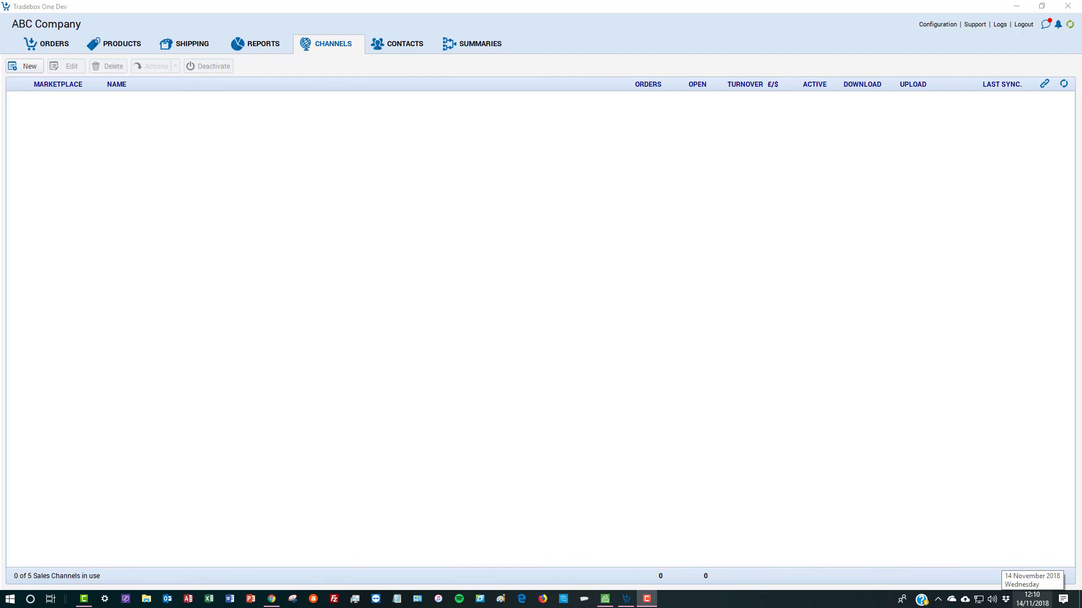
Step: Start a new sales channel for the Shopify API marketplace and continue to its channel details
left_click(29, 66)
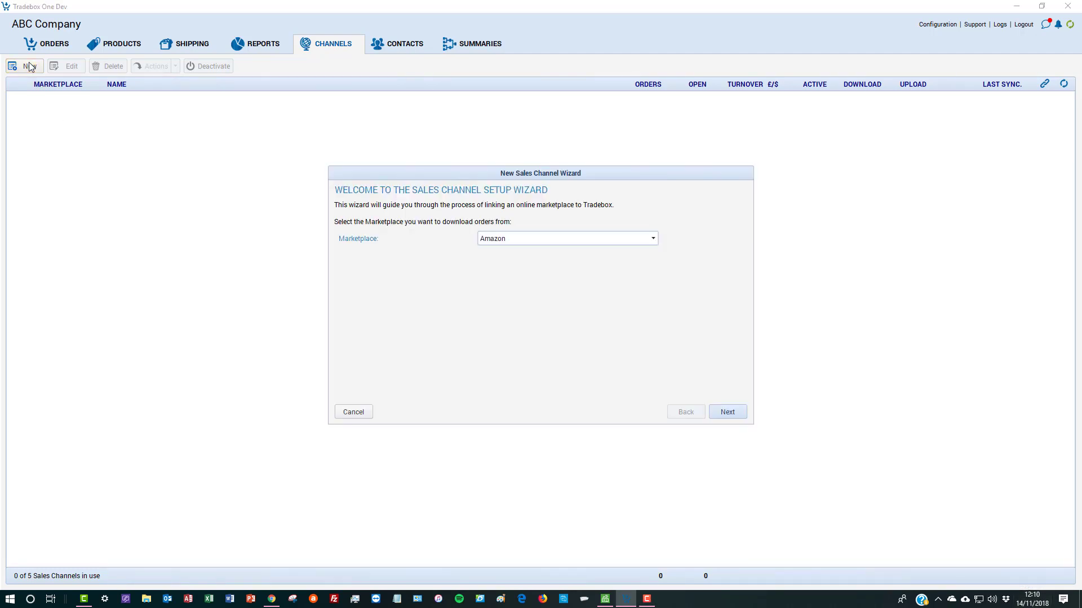
left_click(611, 240)
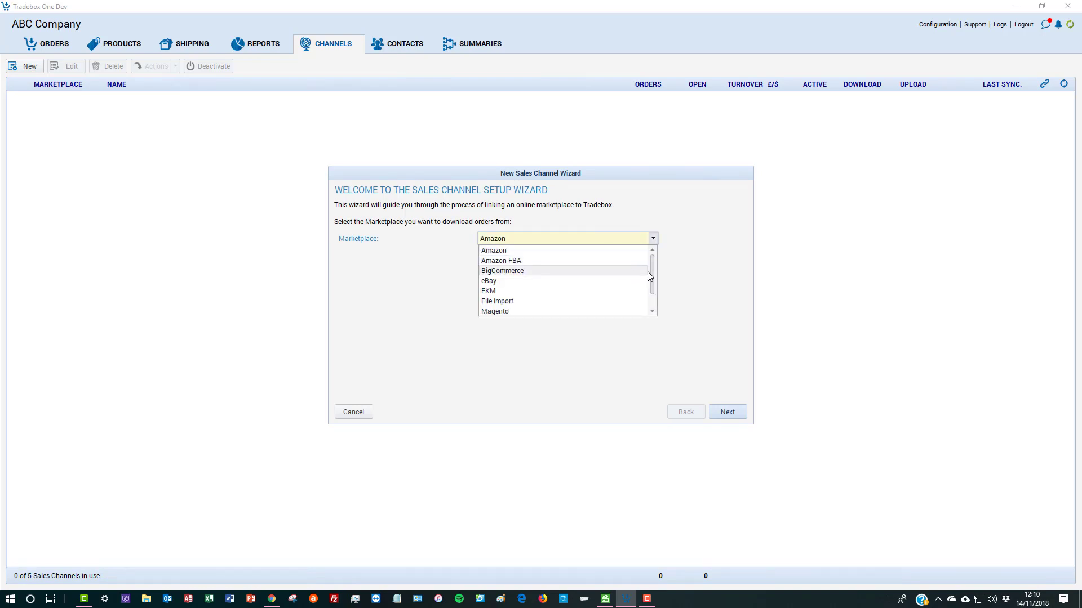
left_click_drag(652, 275, 651, 289)
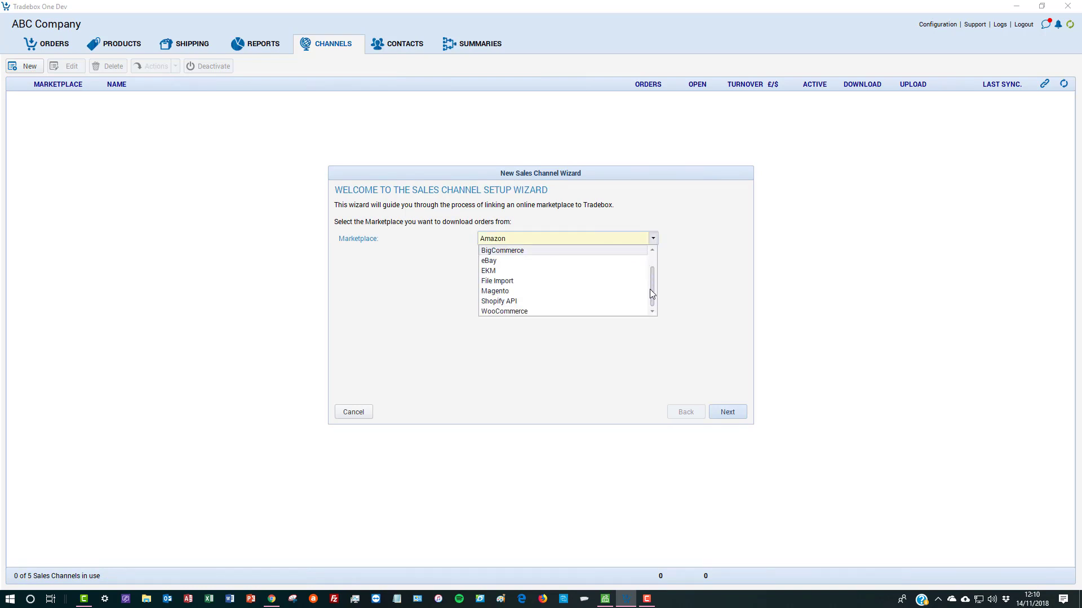
left_click(602, 303)
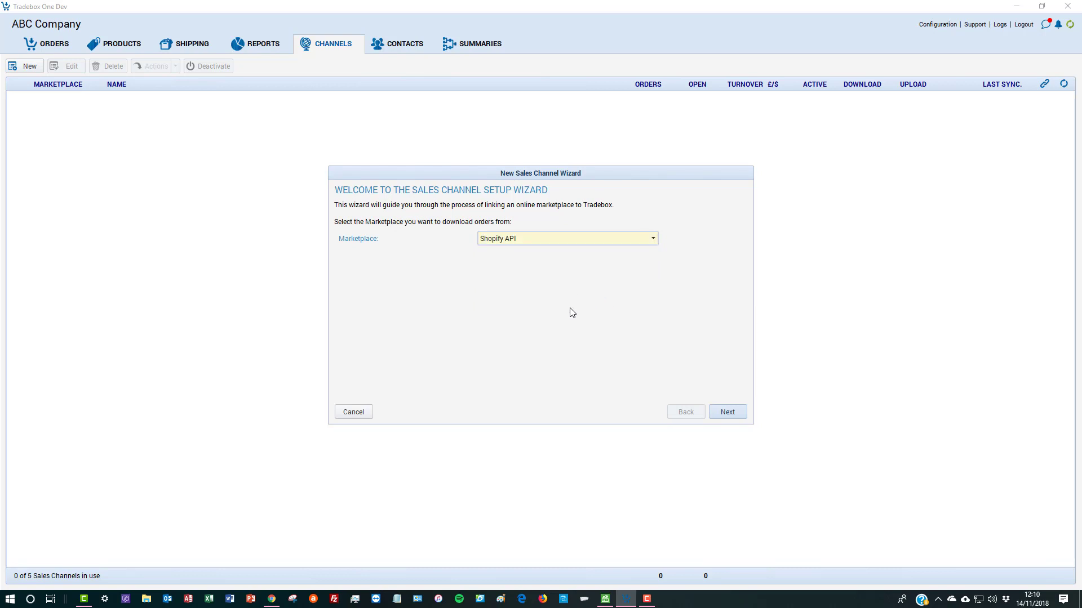
left_click(727, 412)
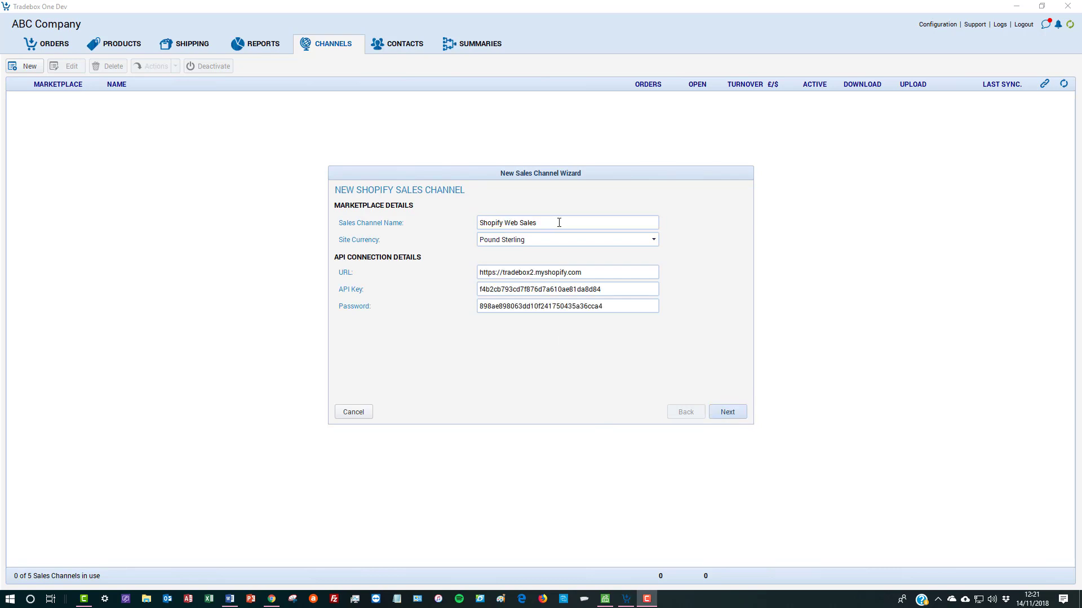
Step: Check the Shopify channel's name, site currency and URL, and map the paid payment status to a Tradebox status
left_click_drag(558, 223, 447, 222)
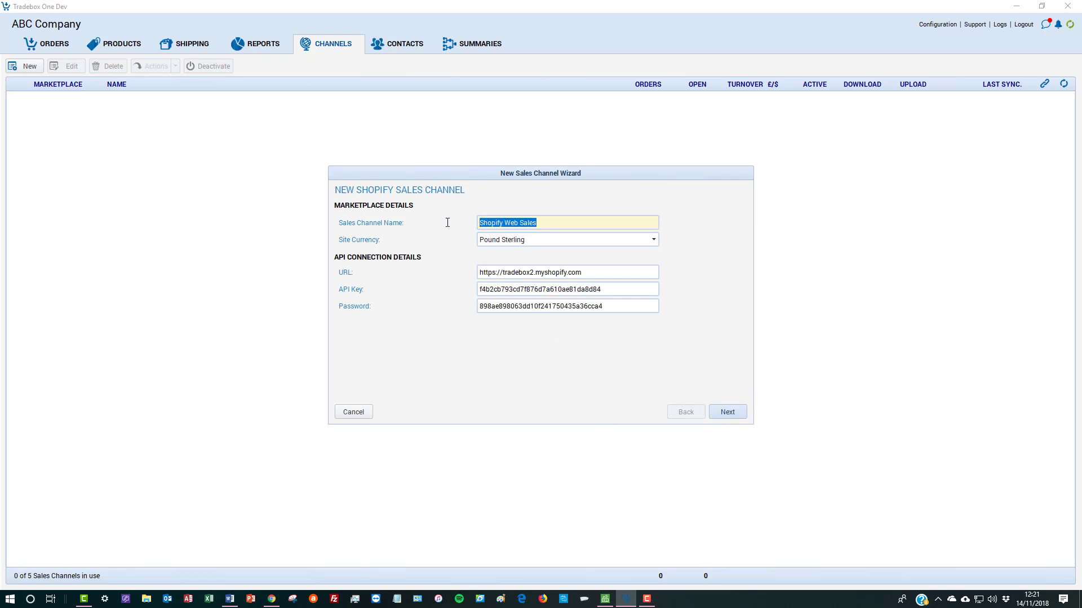
left_click(559, 240)
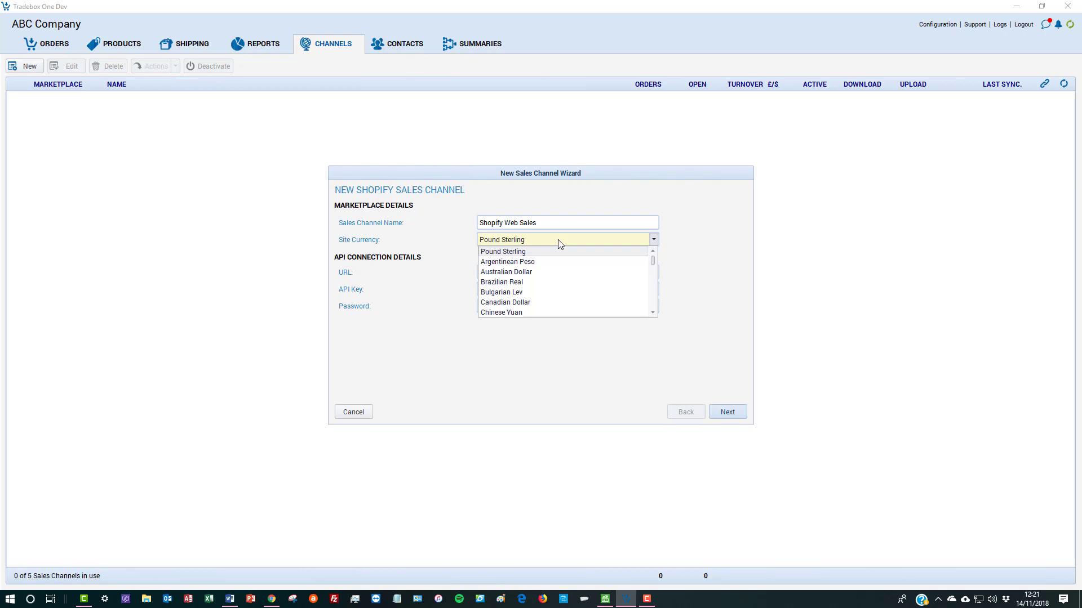
left_click(558, 240)
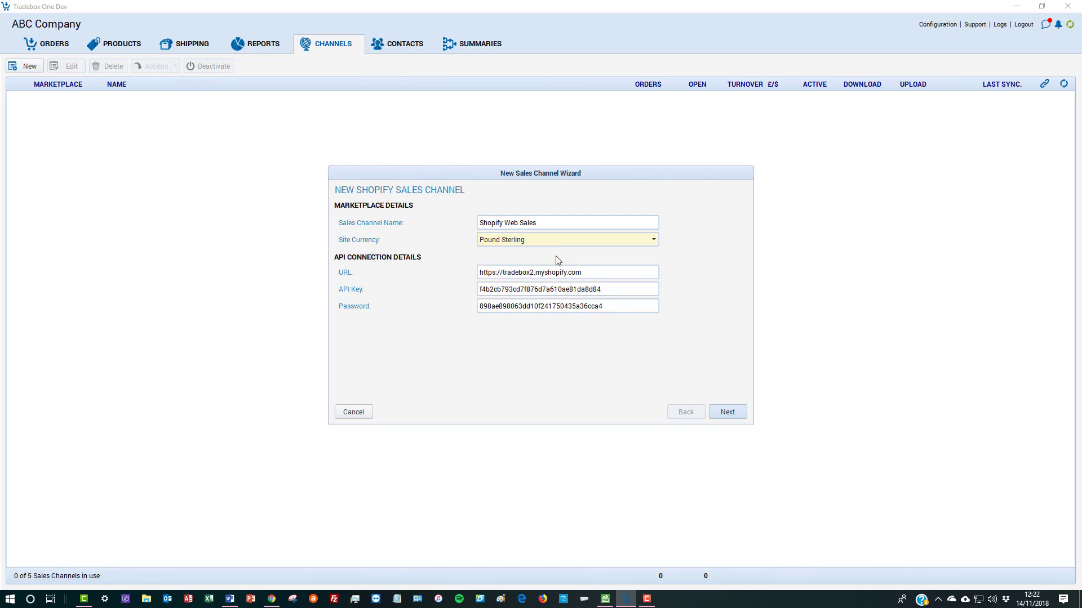
left_click(554, 274)
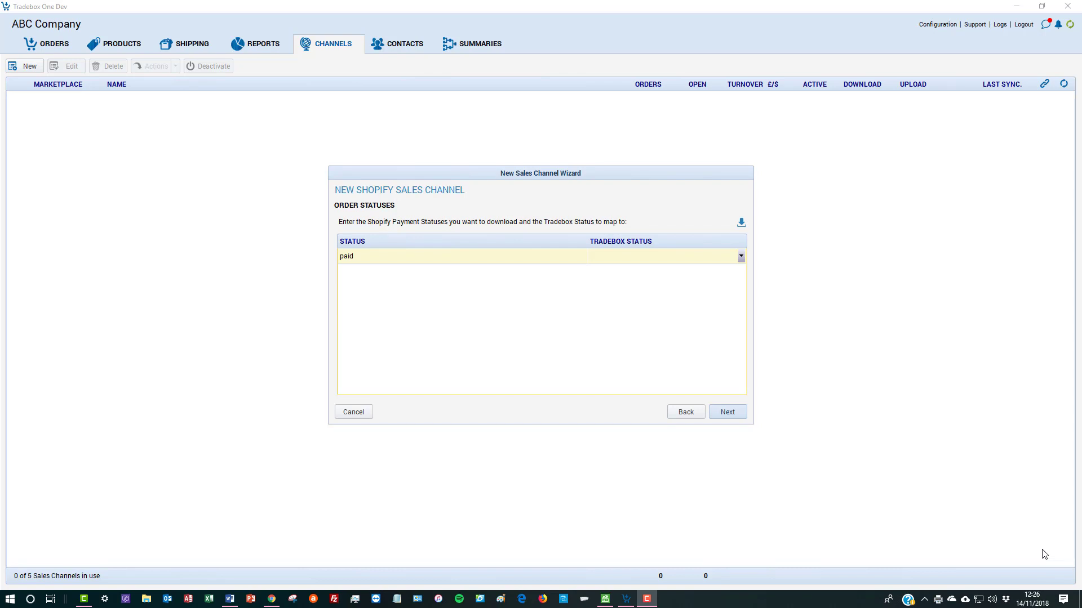
left_click(672, 263)
left_click(654, 291)
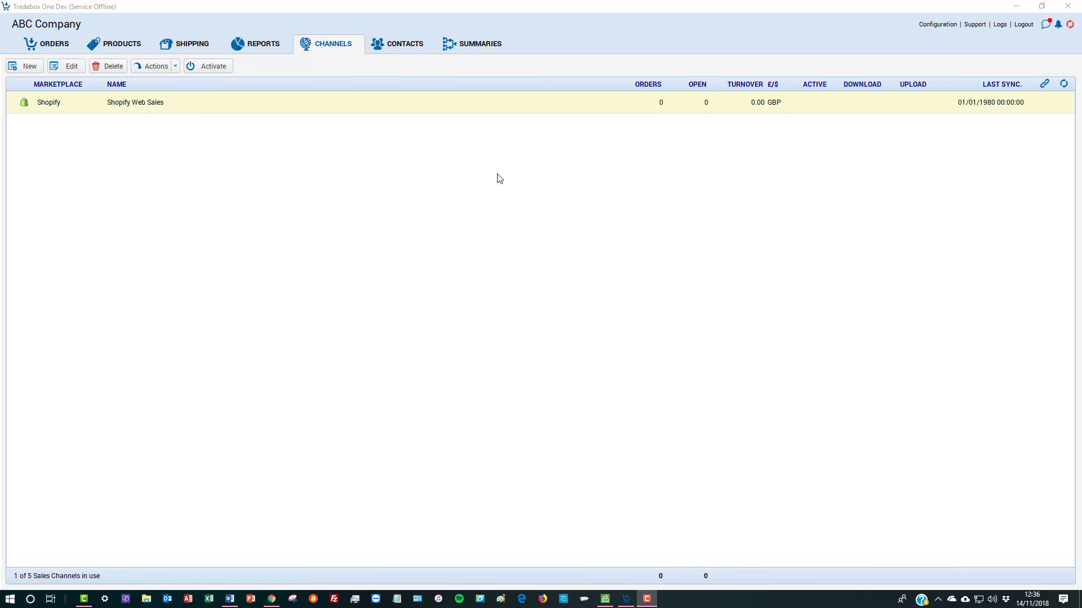
Step: Open the Sage 50 settings of the Shopify Web Sales channel
left_click(462, 103)
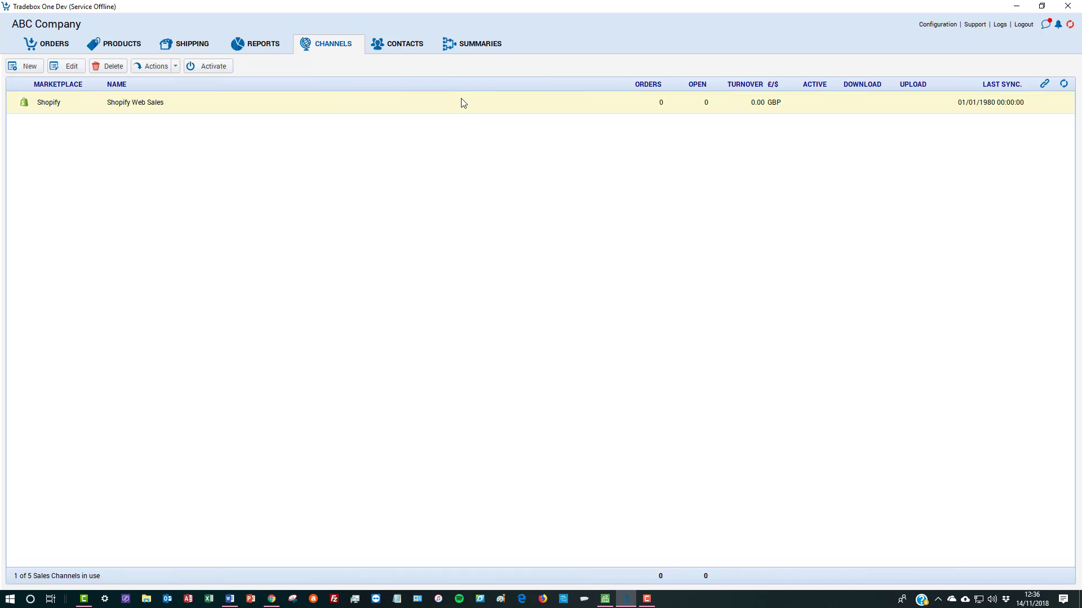
double_click(462, 102)
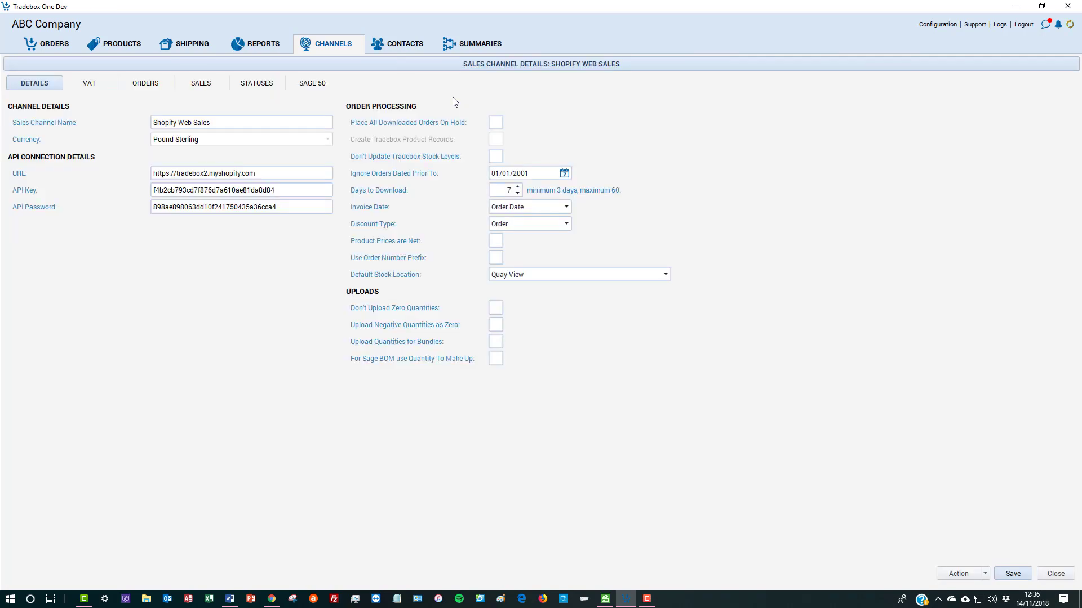
left_click(312, 86)
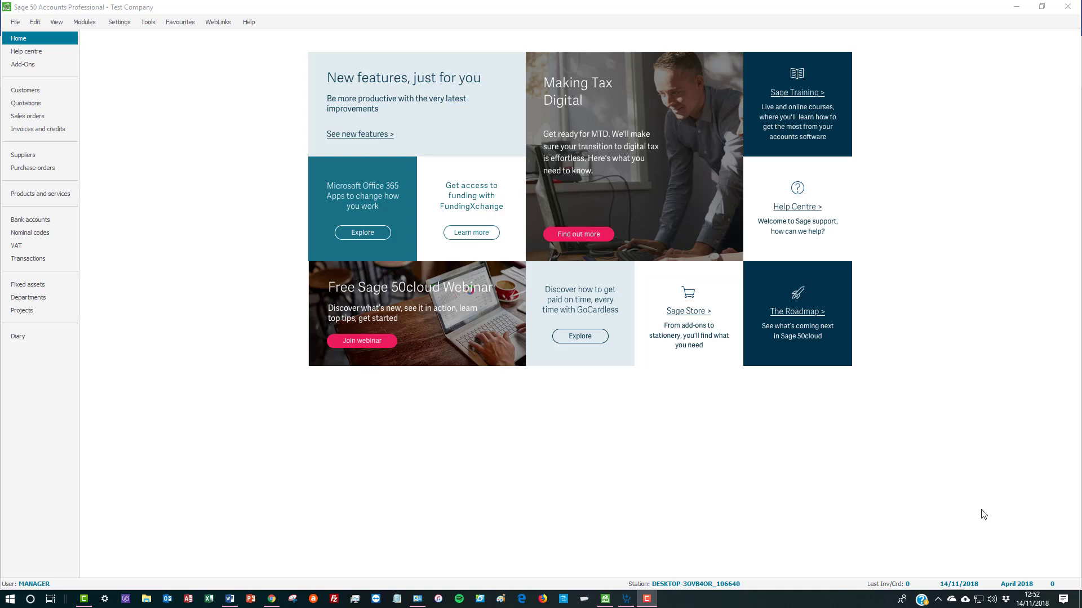
Step: In Sage 50 Accounts, review the user access rights for the Tradebox logons and close the list
left_click(125, 22)
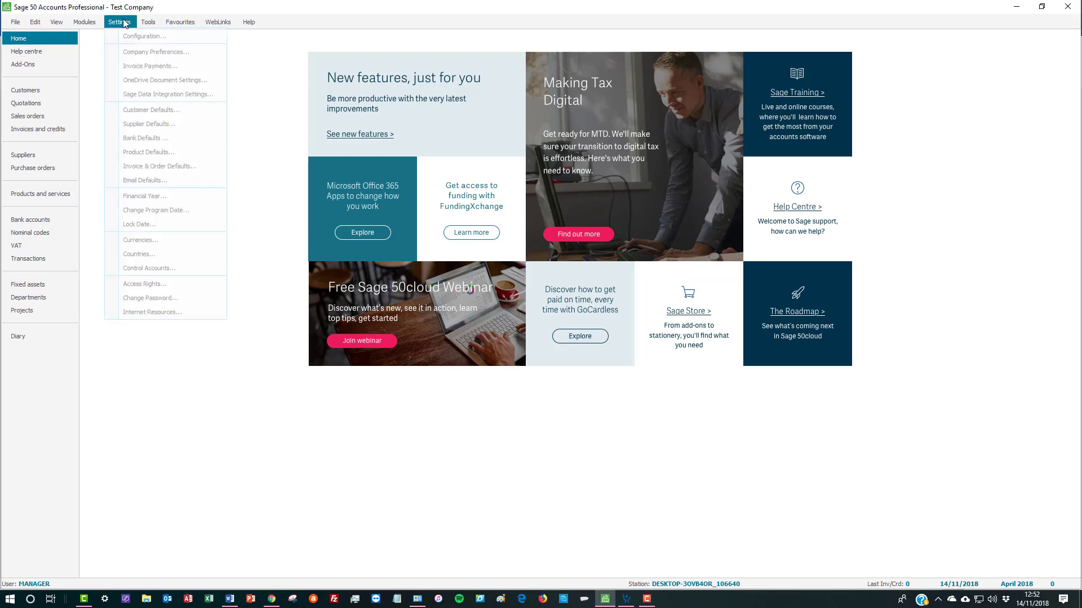
left_click(181, 287)
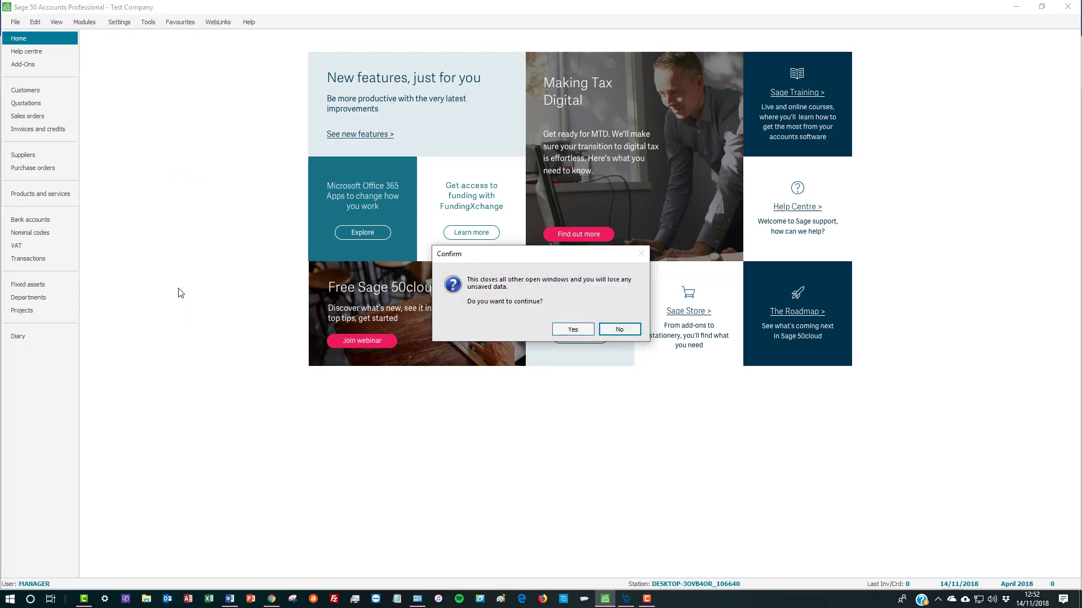
left_click(561, 327)
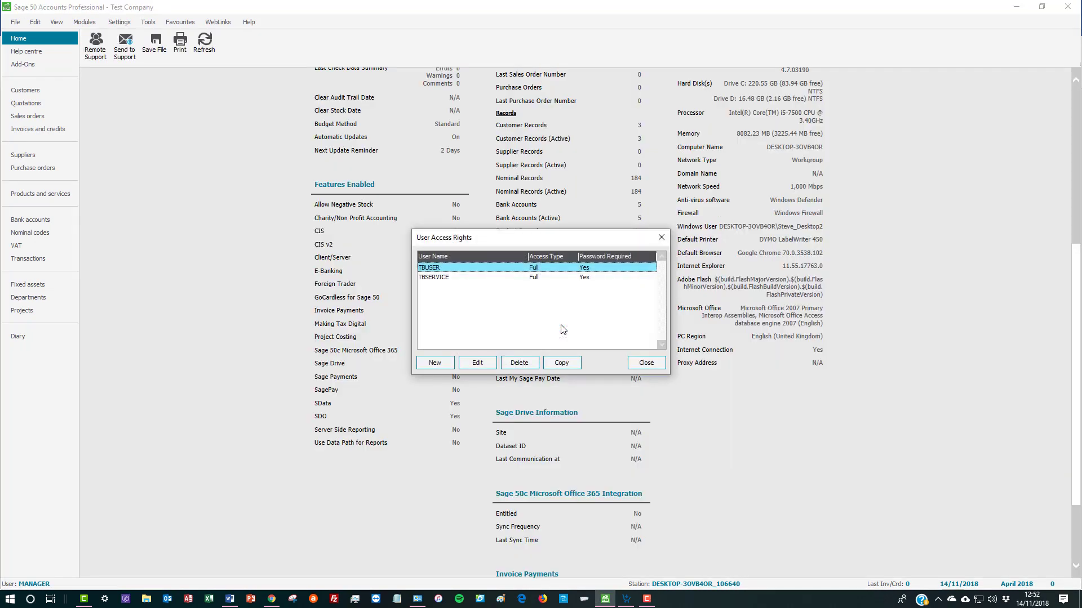
left_click(643, 364)
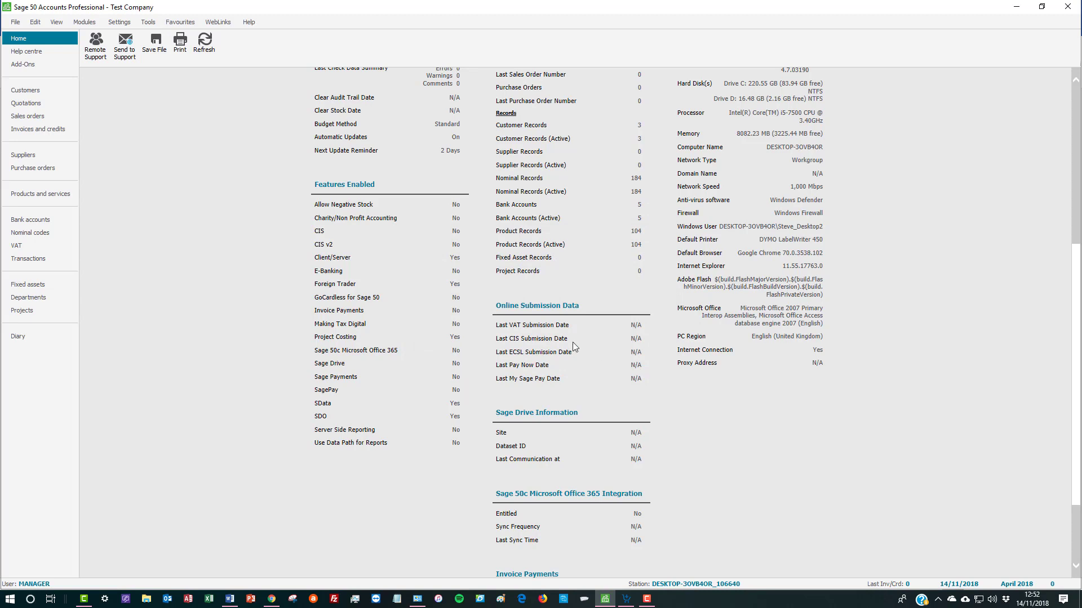
Step: Review the customer records, bank accounts and nominal codes in Sage 50
left_click(35, 92)
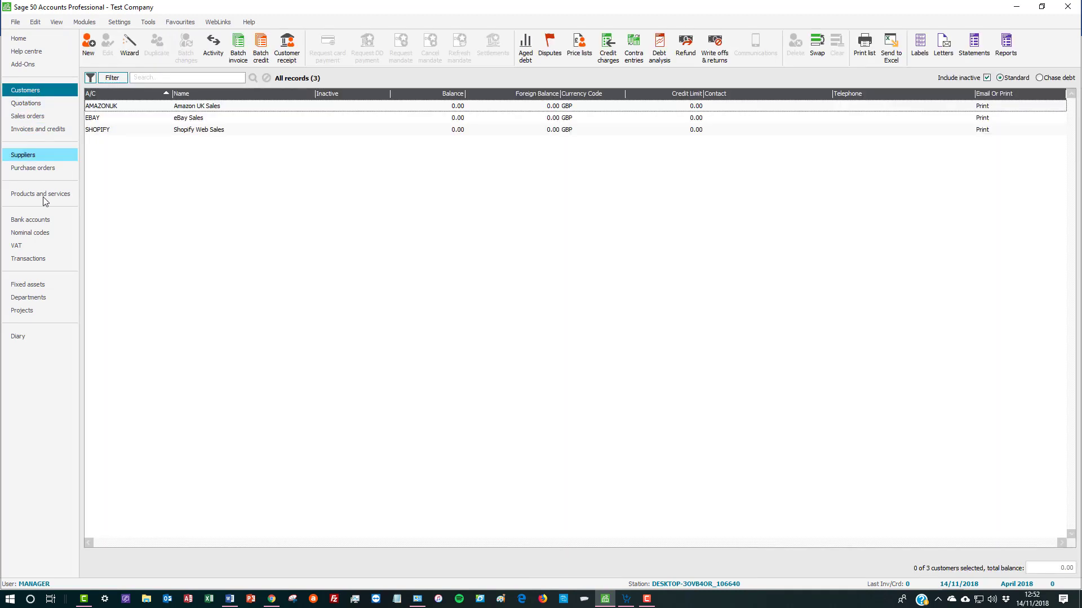
left_click(48, 223)
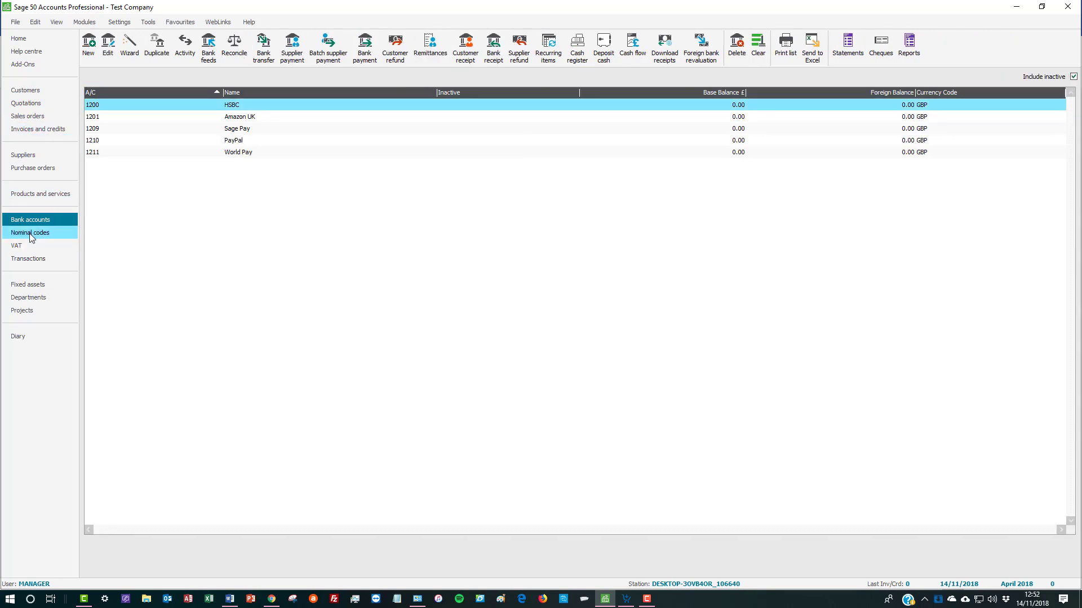
left_click(31, 234)
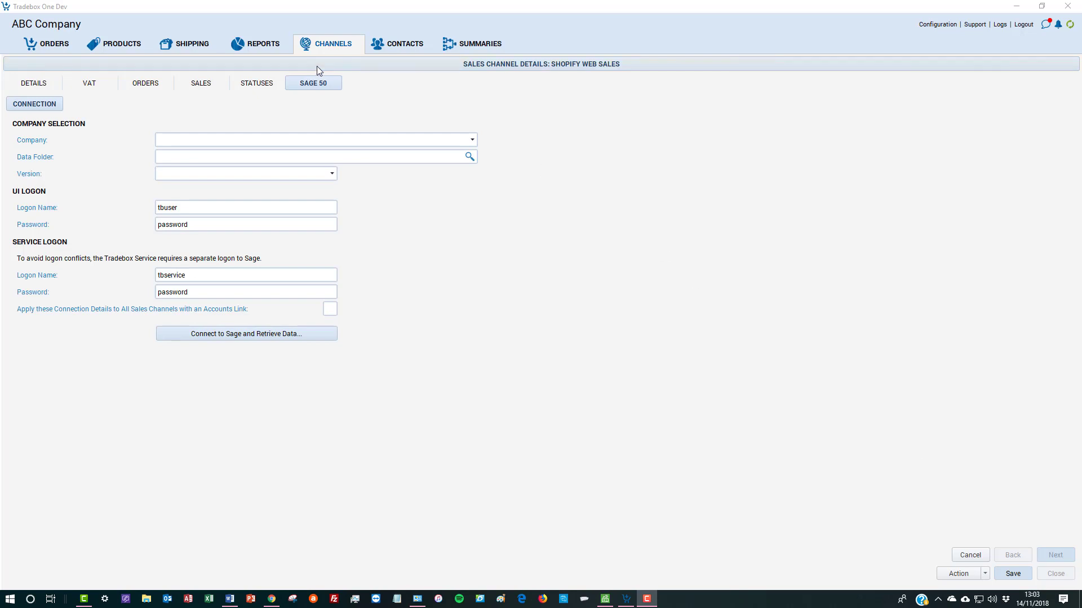
Step: In Tradebox, choose Test Company (v2019) as the Sage company, check both logons and connect to Sage
left_click(353, 141)
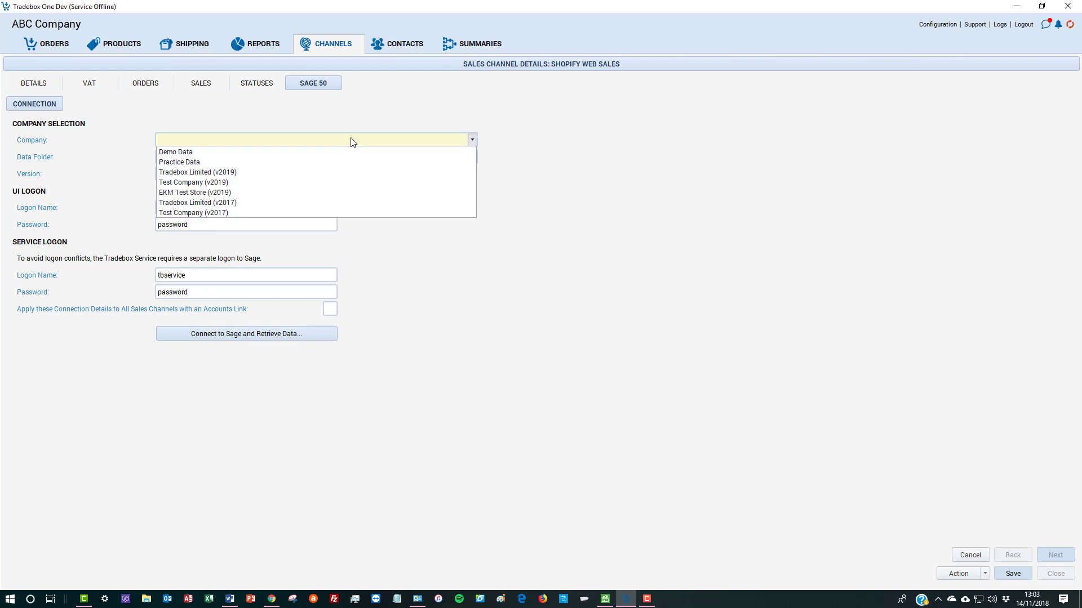
left_click(344, 183)
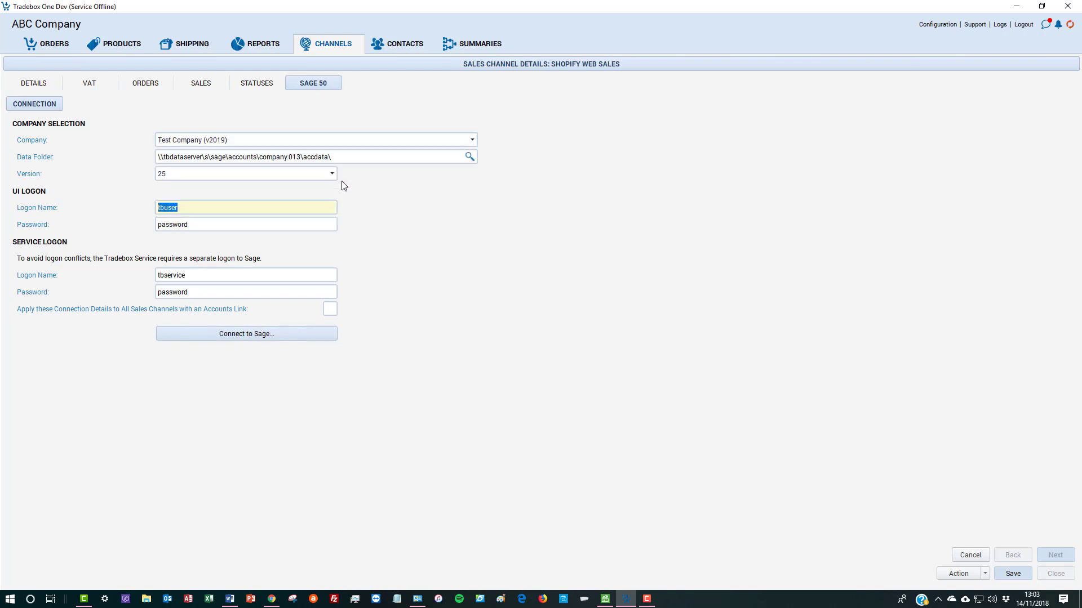
left_click(259, 219)
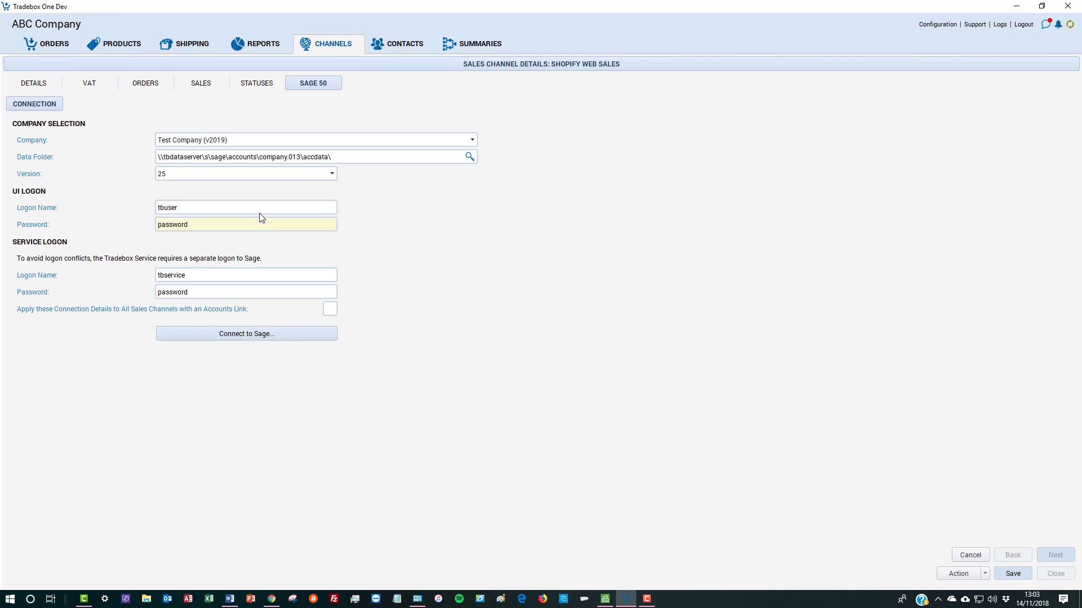
key("Tab")
key("Tab")
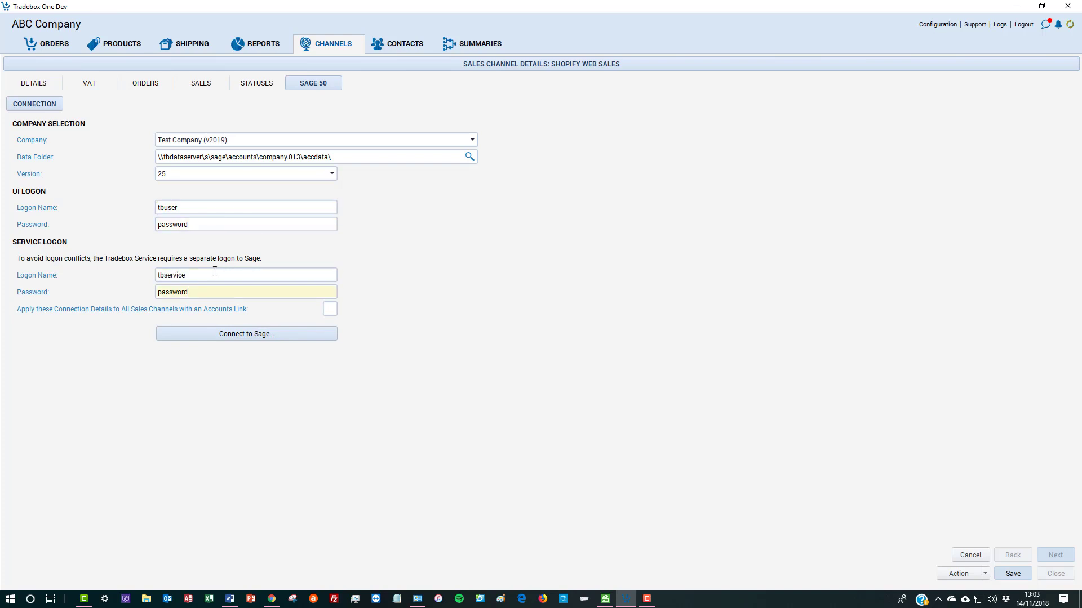
left_click(247, 334)
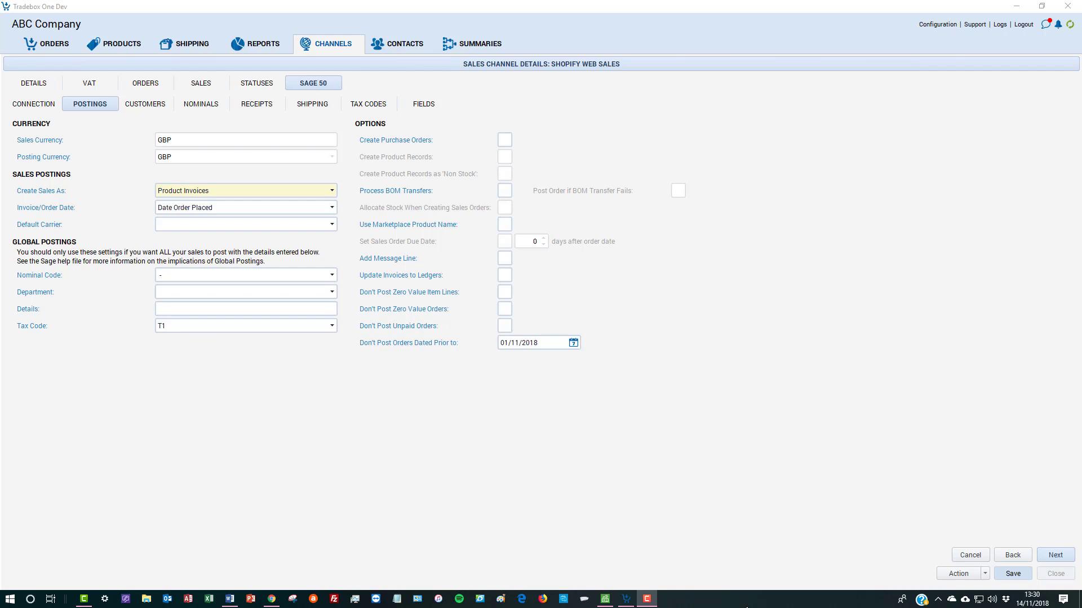
Step: Try the Create Purchase Orders, Process BOM Transfers and Update Invoices to Ledgers posting options, switching each back off
left_click(331, 191)
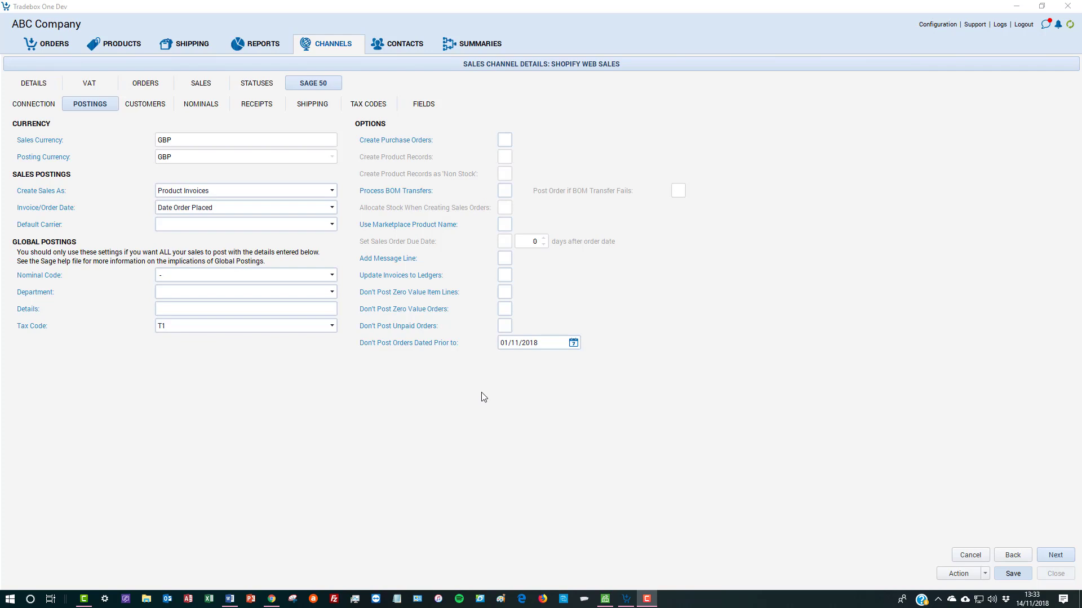
left_click(501, 141)
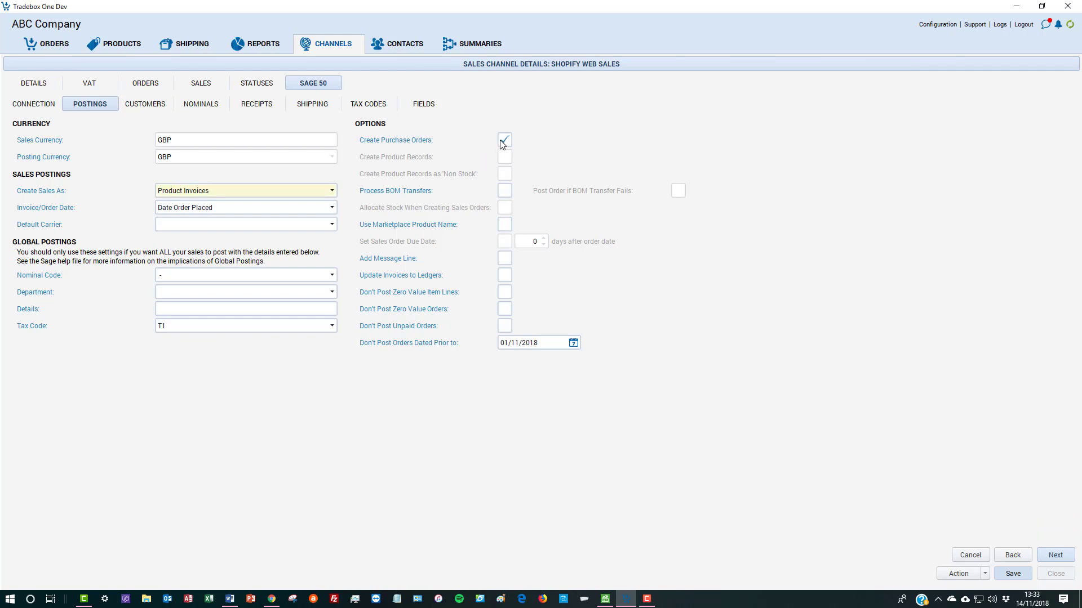
left_click(502, 144)
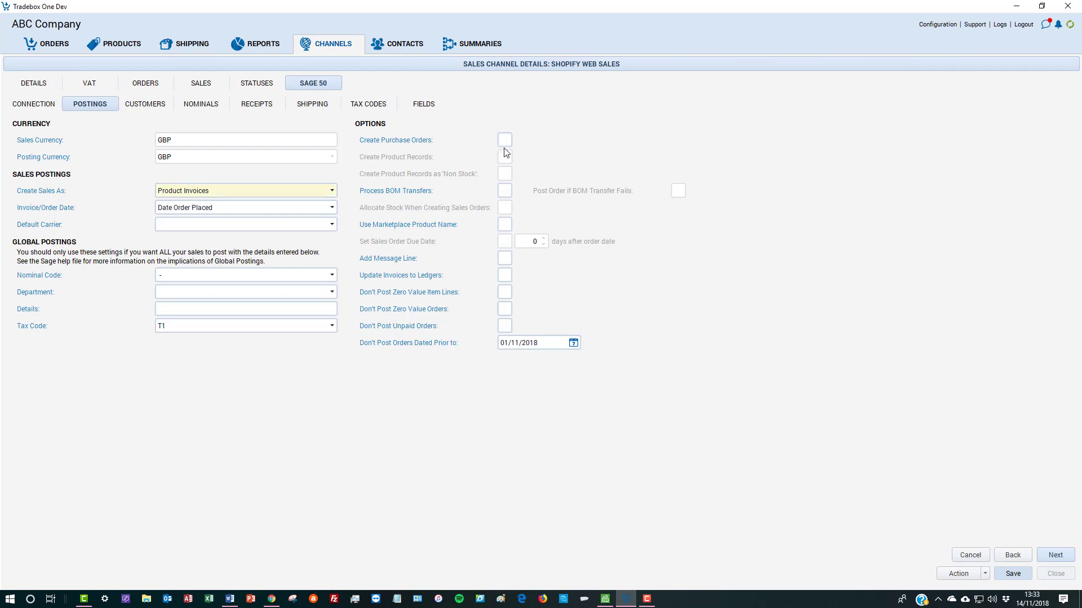
left_click(505, 190)
left_click(505, 191)
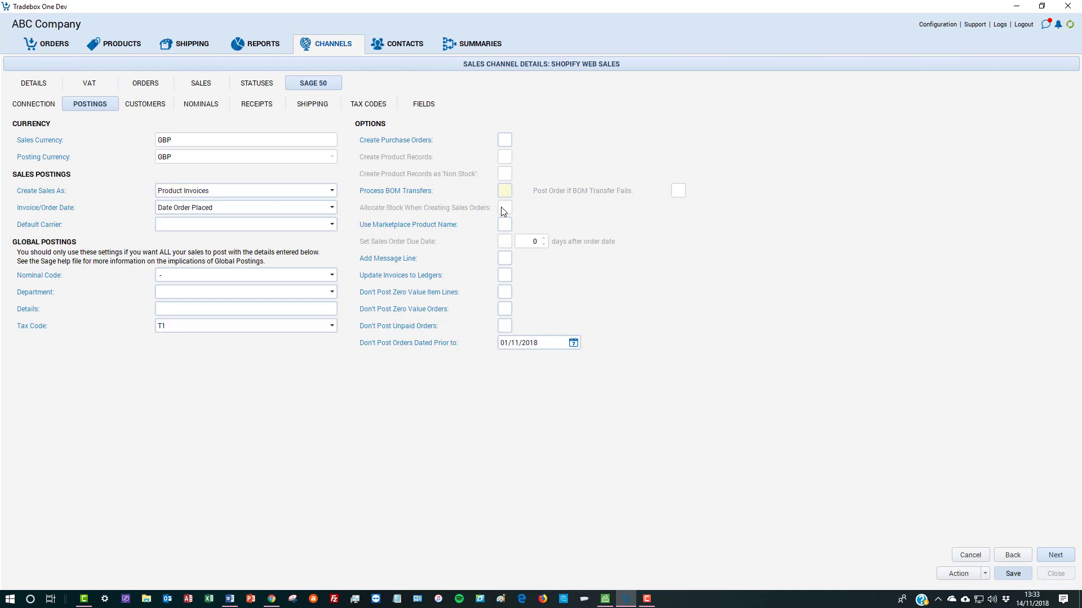
left_click(506, 276)
left_click(506, 277)
Step: In the customer settings, set the default Sage customer to SHOPIFY - SHOPIFY WEB SALES and the creation option to individual customers for each unique buyer
left_click(1056, 555)
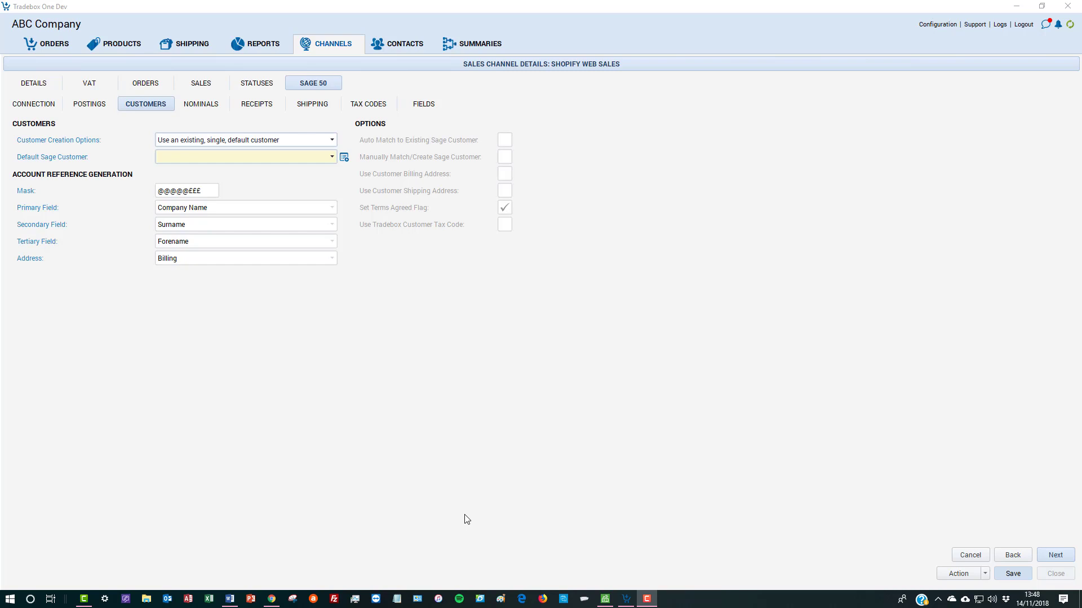
left_click(332, 158)
left_click(258, 202)
left_click(319, 142)
left_click(302, 163)
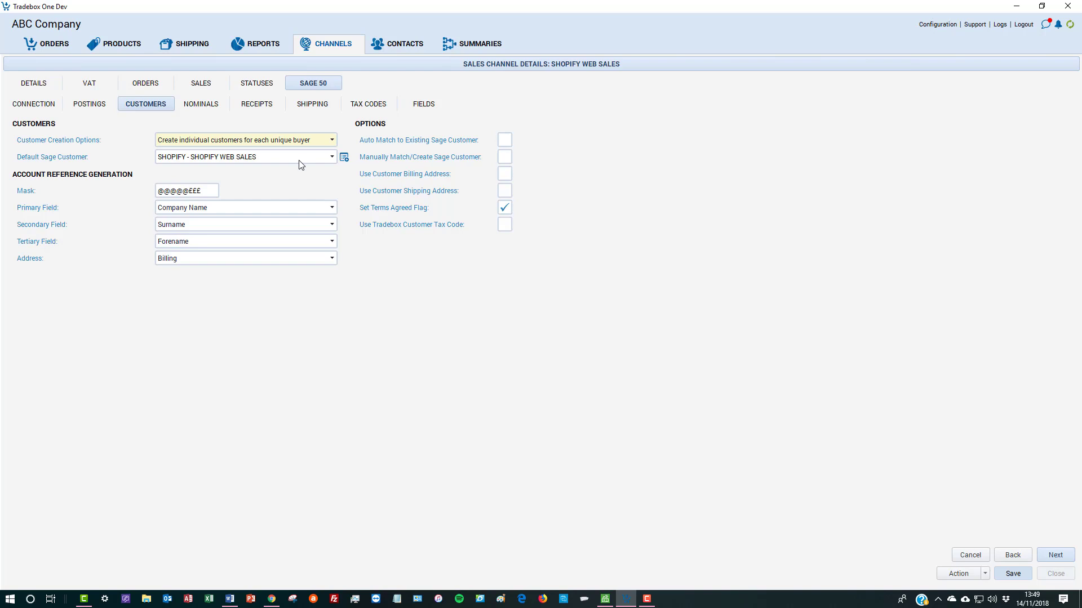
Step: In the nominal settings, set the sales nominal to 4006 - Shopify Web Sales and the sales department to Web Sales
left_click(1054, 556)
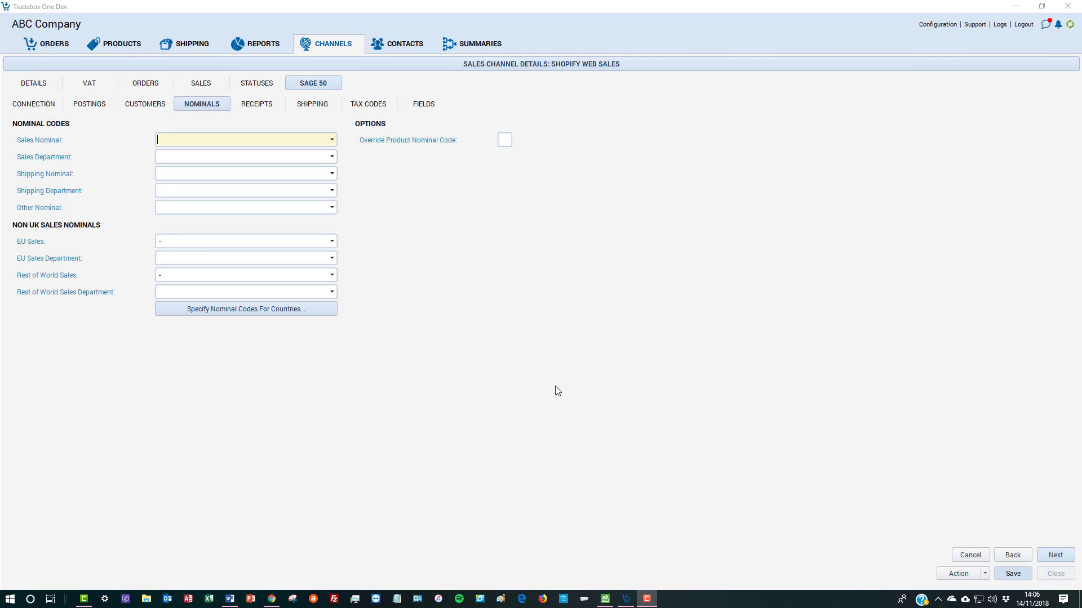
left_click(332, 140)
left_click(266, 167)
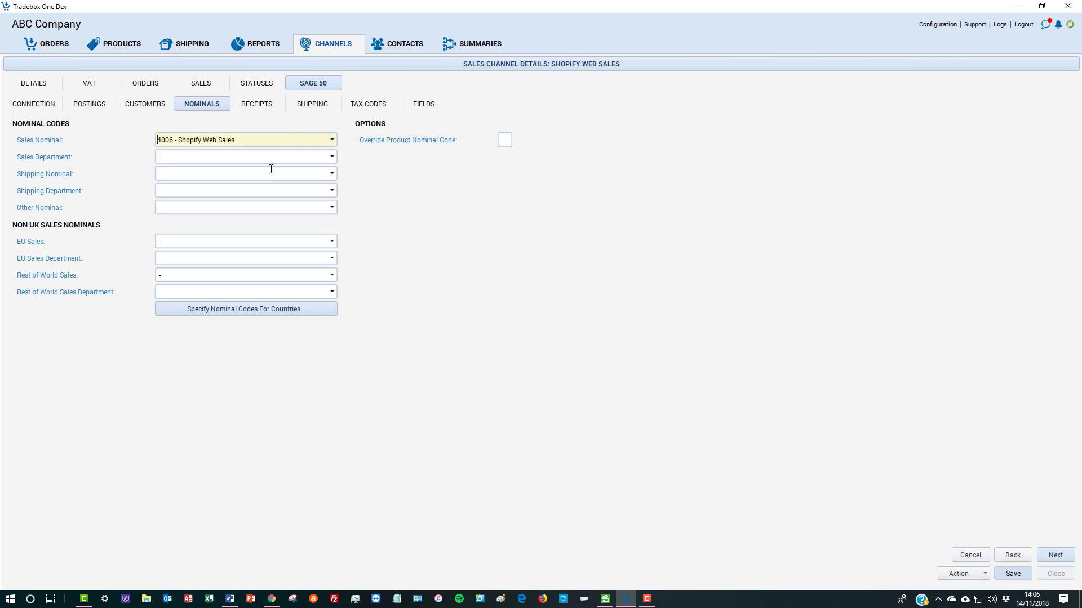
left_click(332, 153)
left_click(236, 169)
Step: Set the shipping nominal to 4905 - Distribution and Carriage and the shipping department to Web Carriage
left_click(332, 173)
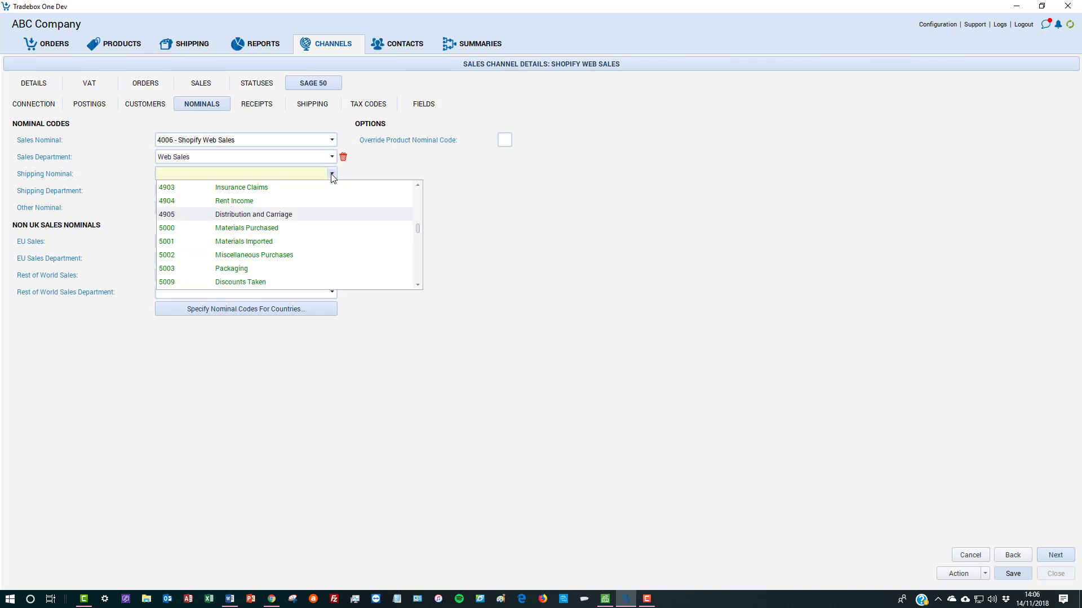
left_click(268, 219)
left_click(332, 190)
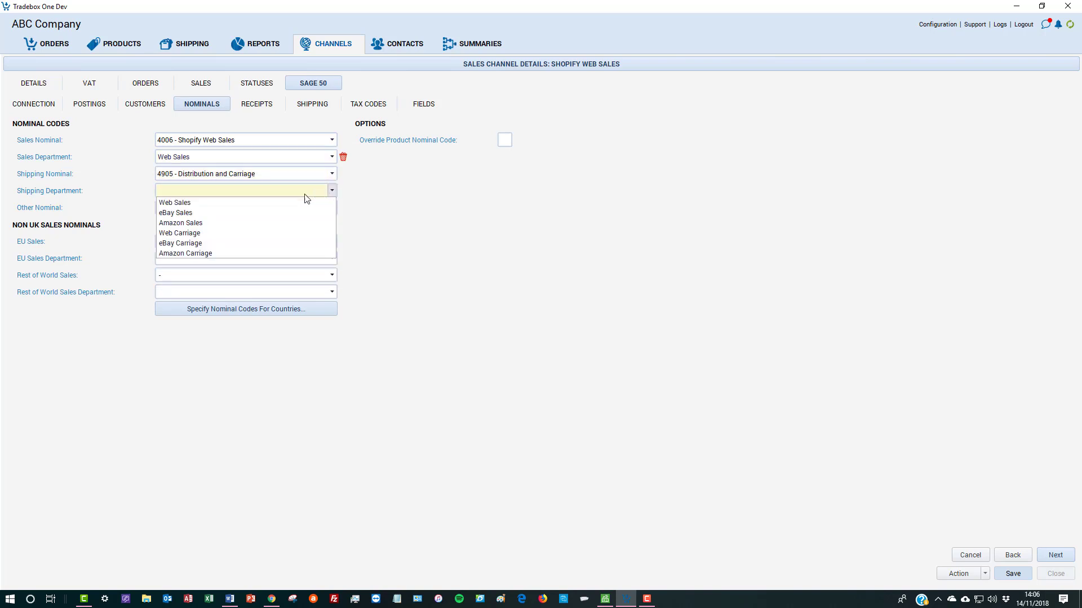
left_click(227, 233)
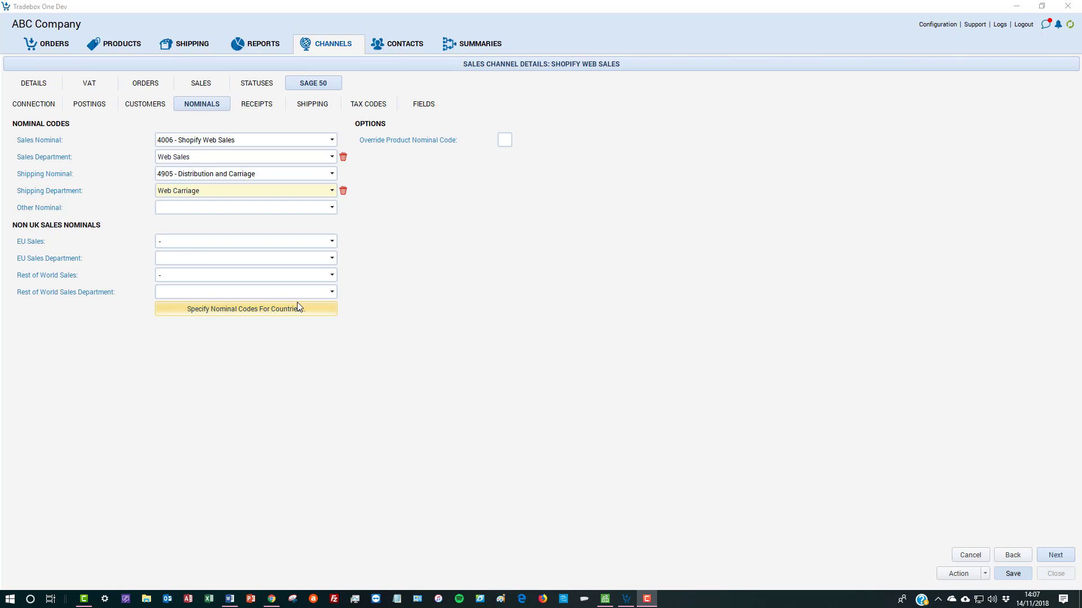
Step: Set the other nominal to 4900 - Miscellaneous Income and turn on Override Product Nominal Code
left_click(333, 208)
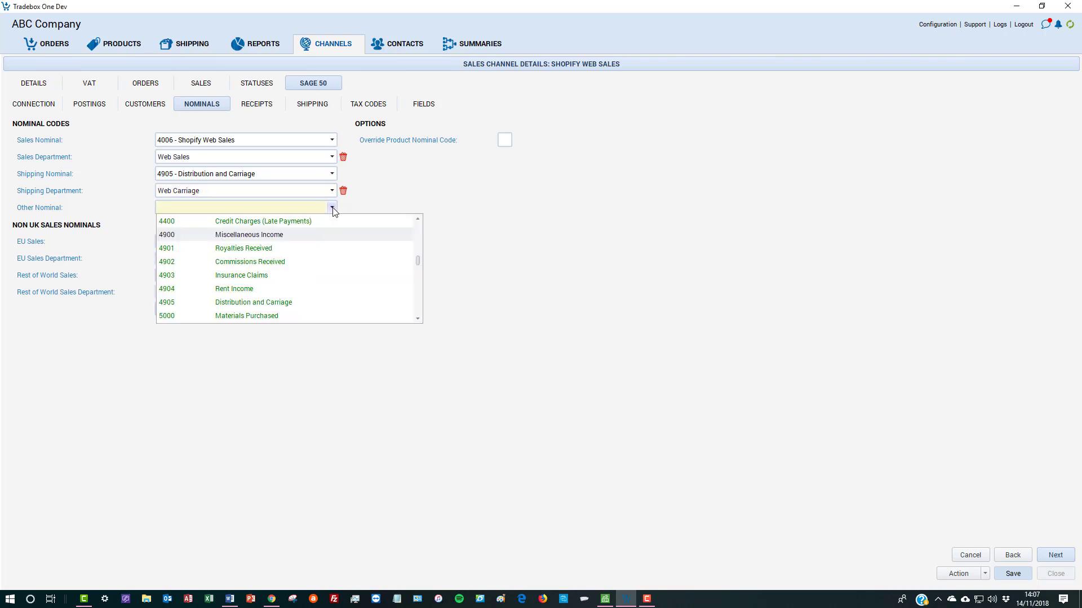
left_click(286, 242)
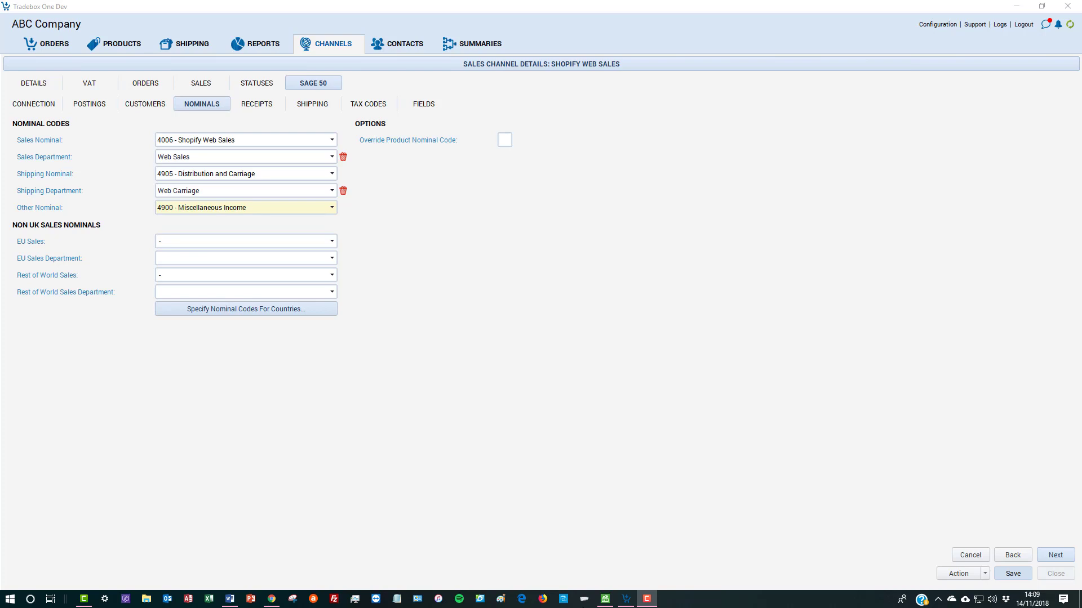
left_click(506, 141)
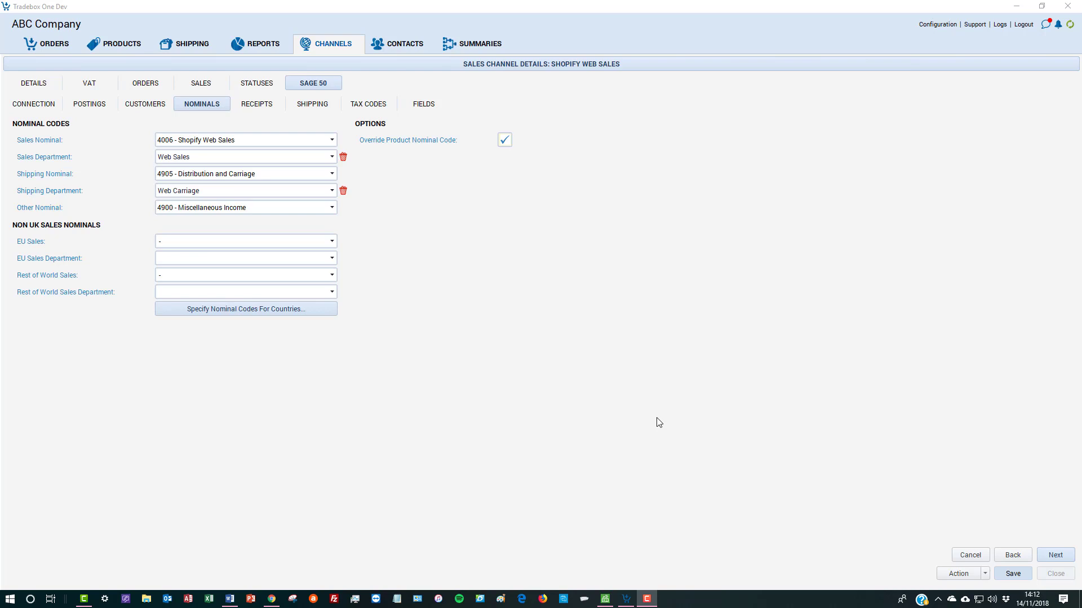
Step: Start a new country sales nominal entry in the nominal codes per country and choose Germany as its country
left_click(290, 318)
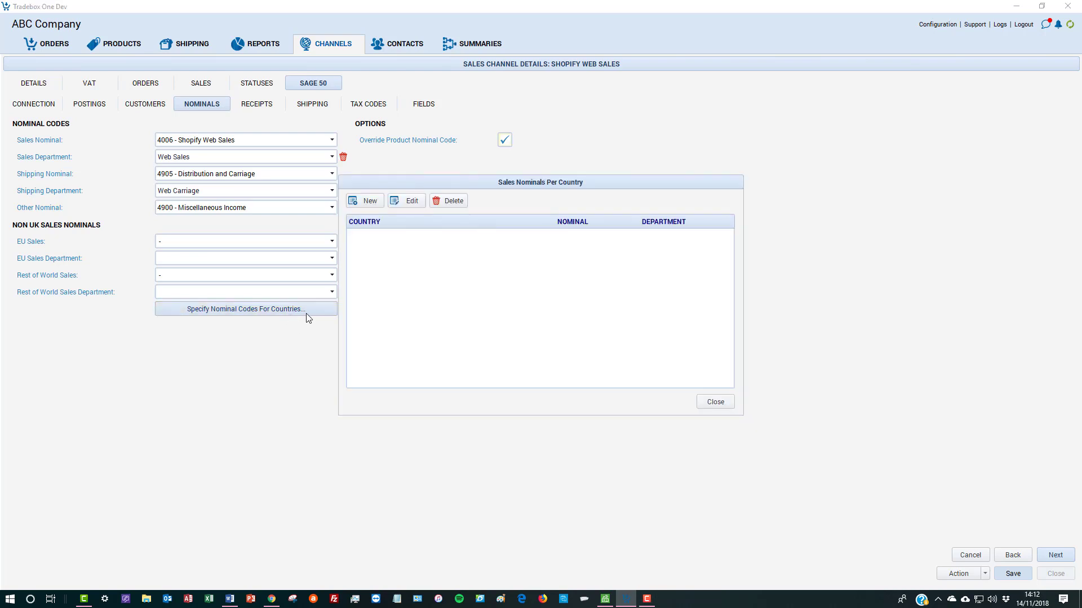
left_click(366, 202)
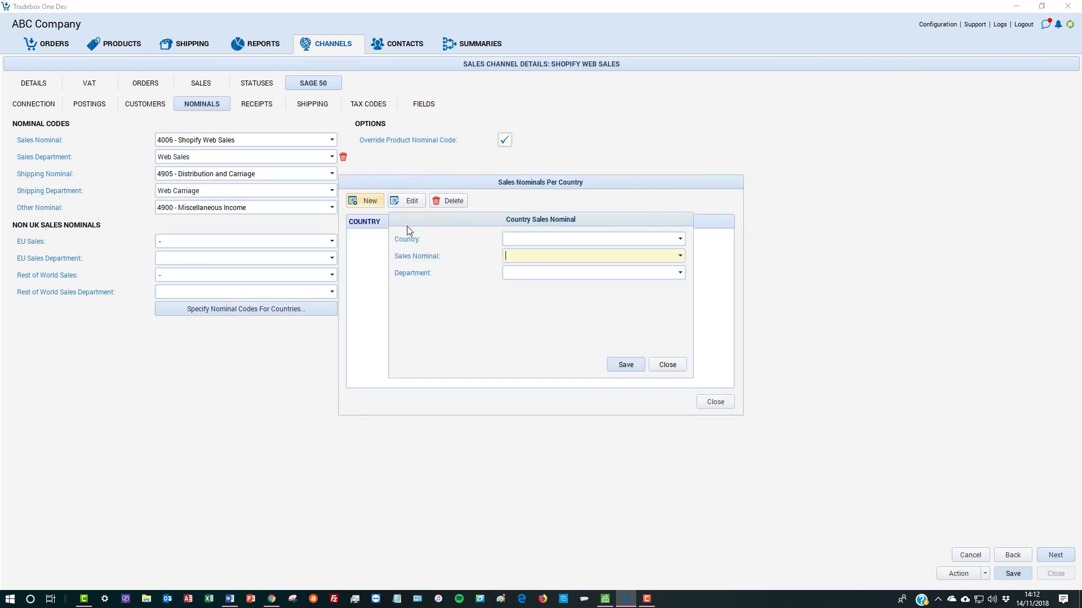
left_click(523, 239)
left_click(523, 240)
type("Germany")
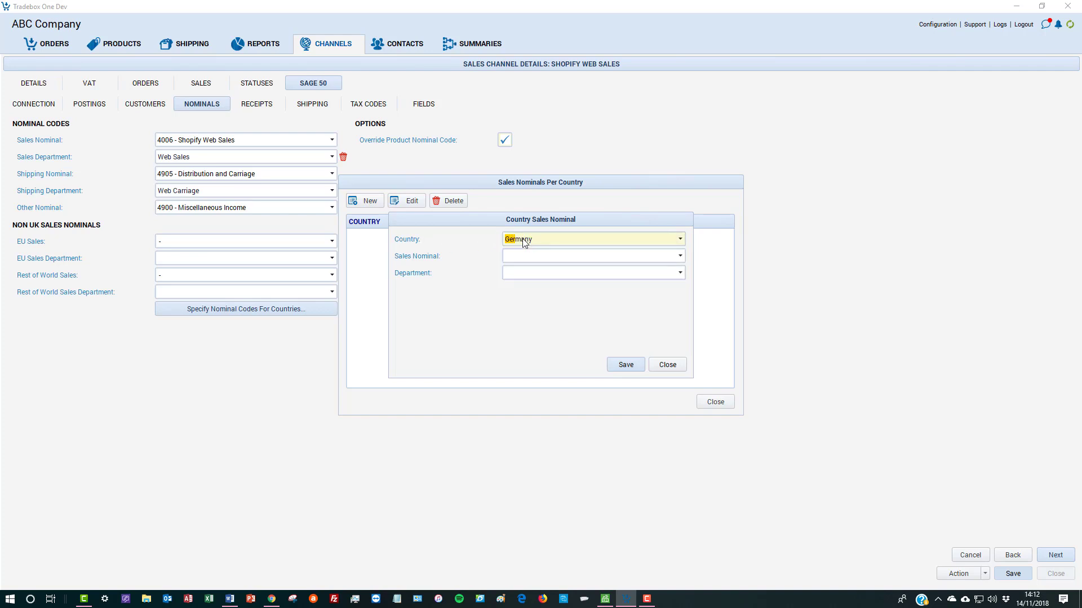
key("Tab")
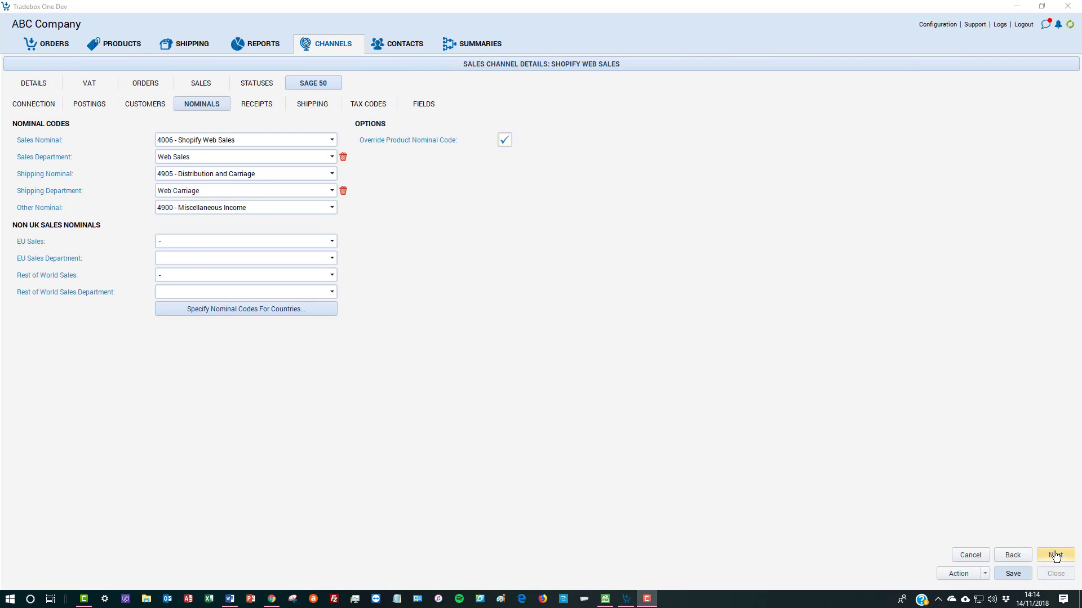
Step: Set receipts to post as Sales Receipts (SR), and check the options for mapping shipping methods
left_click(1055, 557)
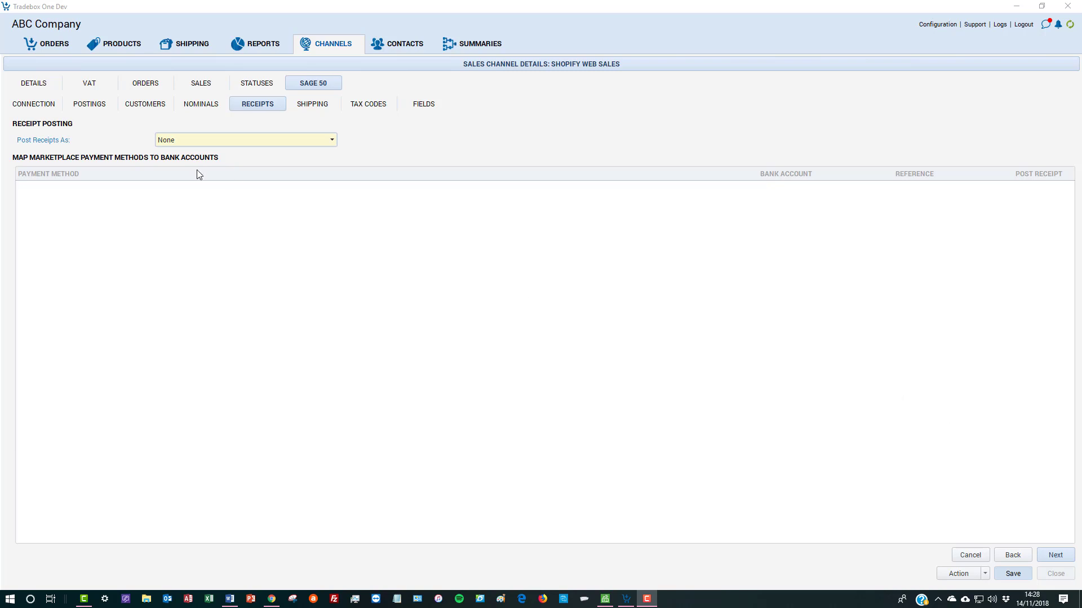
left_click(233, 141)
left_click(225, 162)
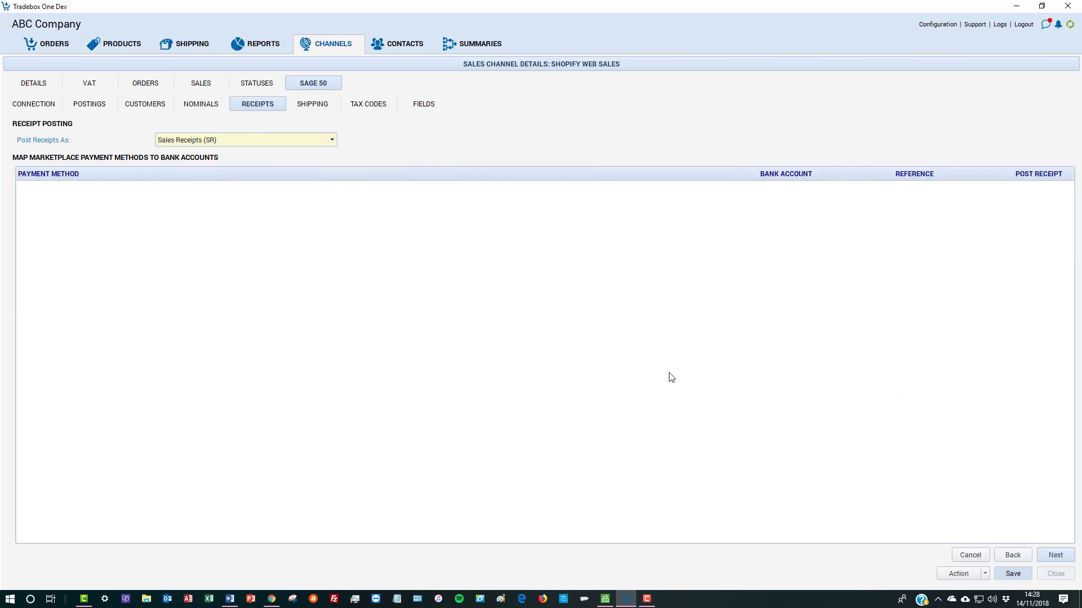
left_click(1045, 559)
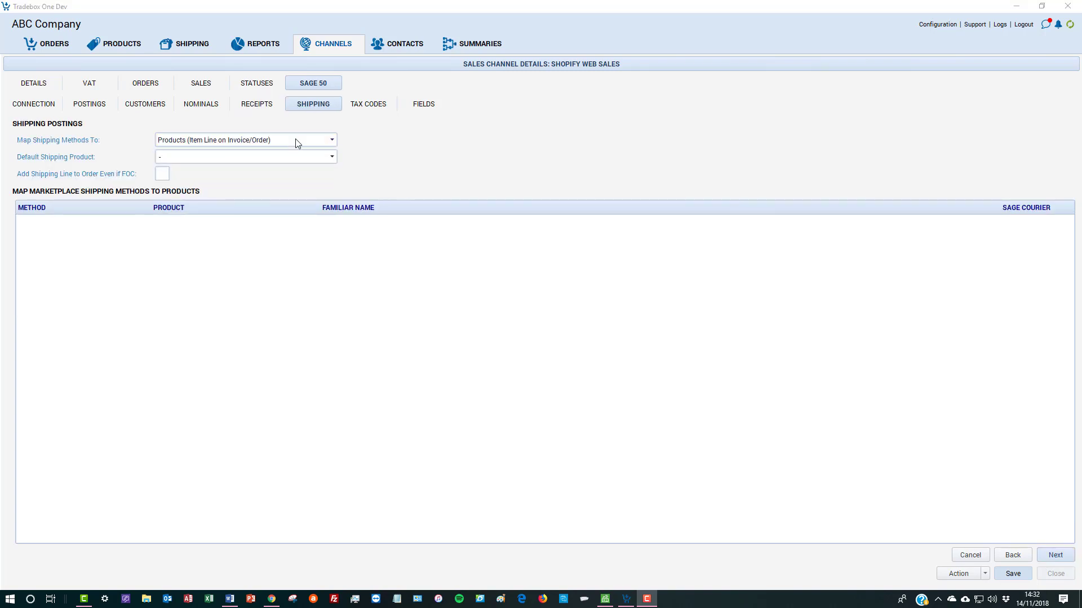
left_click(295, 140)
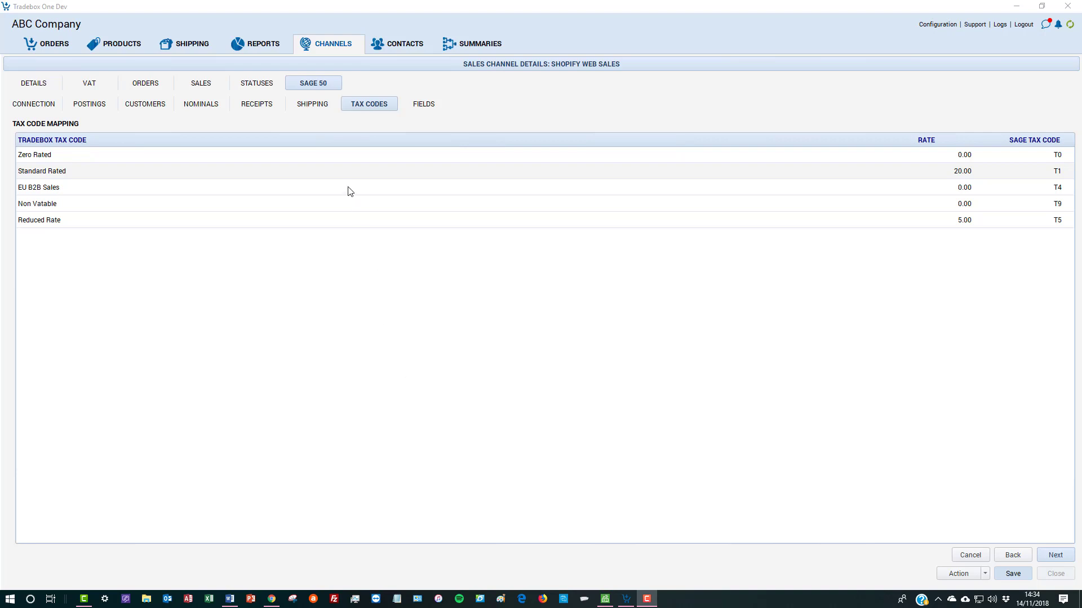
Step: Check the Sage tax codes available for Standard Rated and save its mapping with T1 - 20.00%
double_click(346, 172)
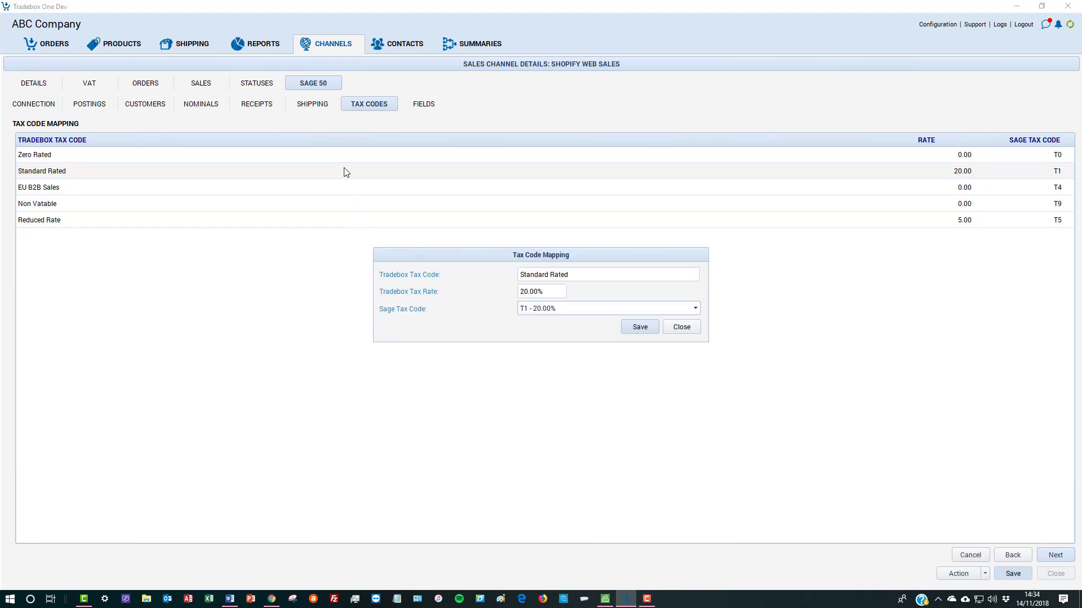
left_click(695, 309)
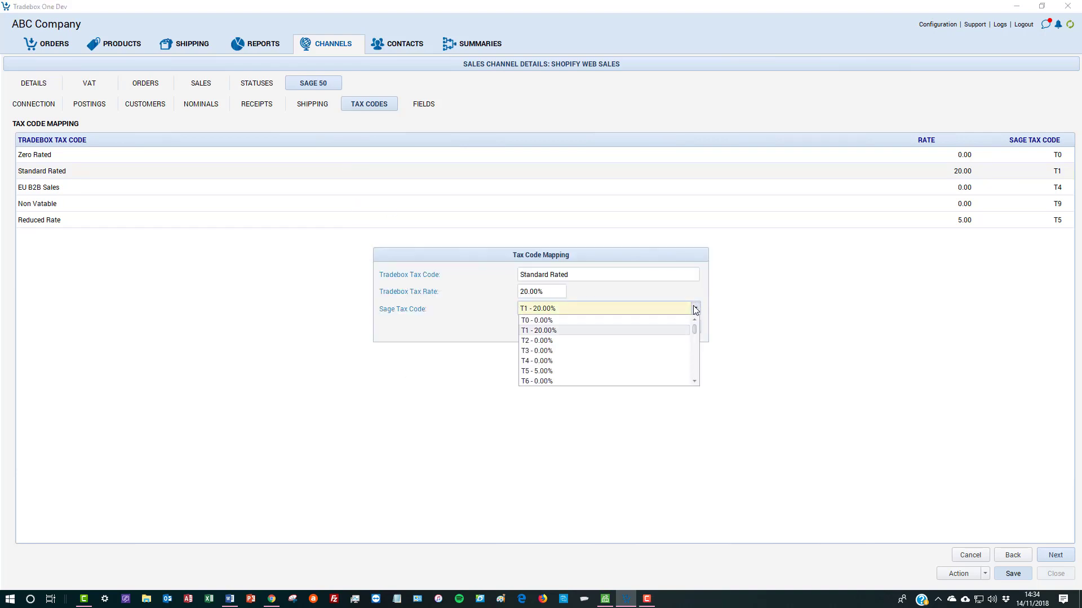
left_click(696, 310)
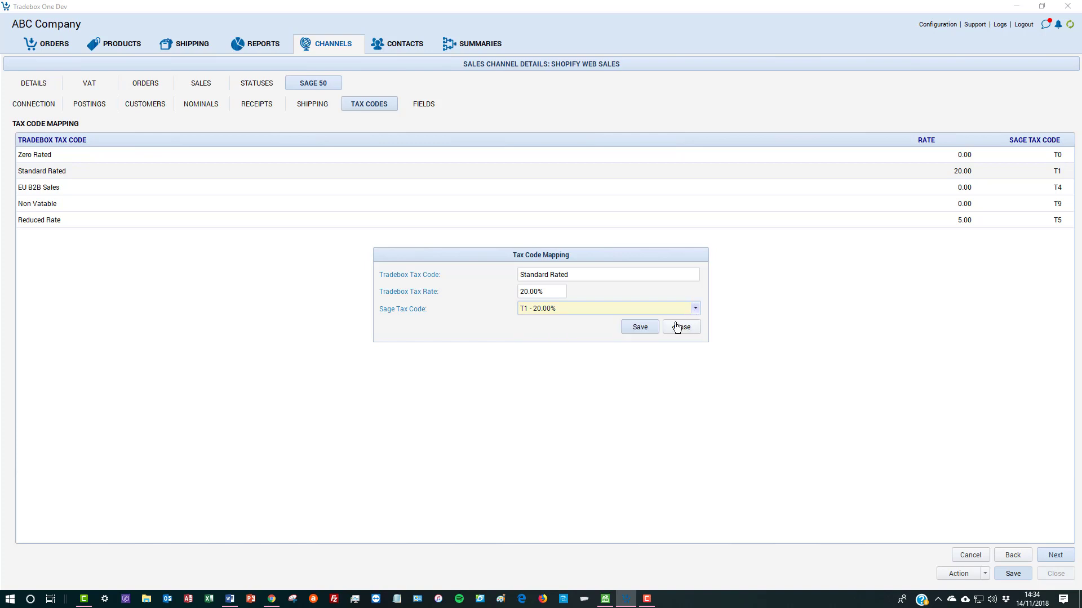
left_click(650, 330)
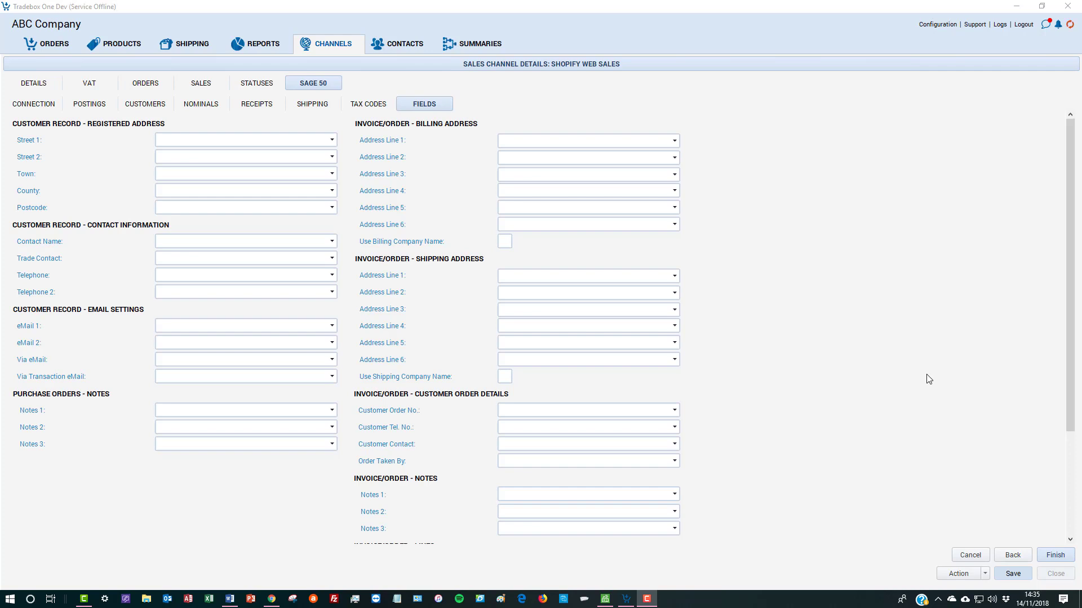
Step: In the field mappings, set Notes 1 of the invoice/order notes to Payment ID
scroll(891, 409, "down", 3)
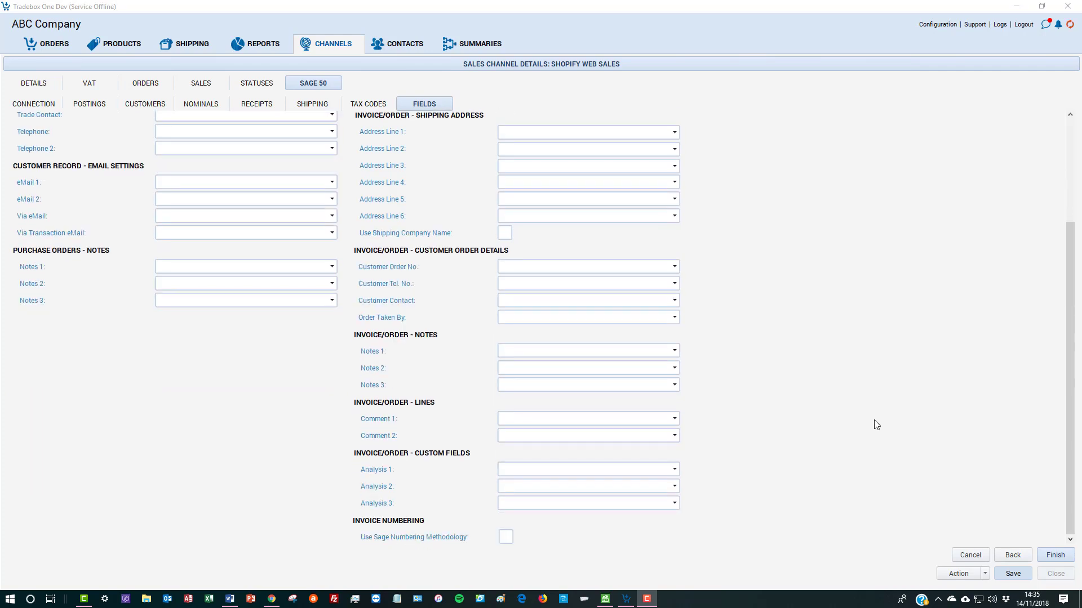
left_click(674, 352)
left_click_drag(673, 370, 674, 383)
left_click(570, 403)
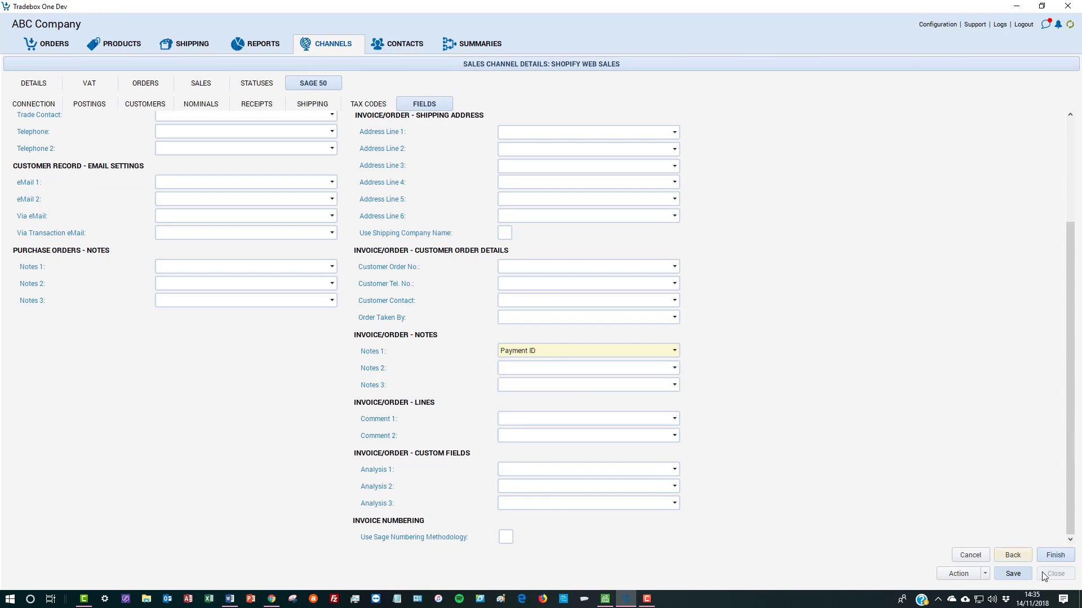
Step: Finish the channel setup and import the product records from Sage
left_click(1052, 558)
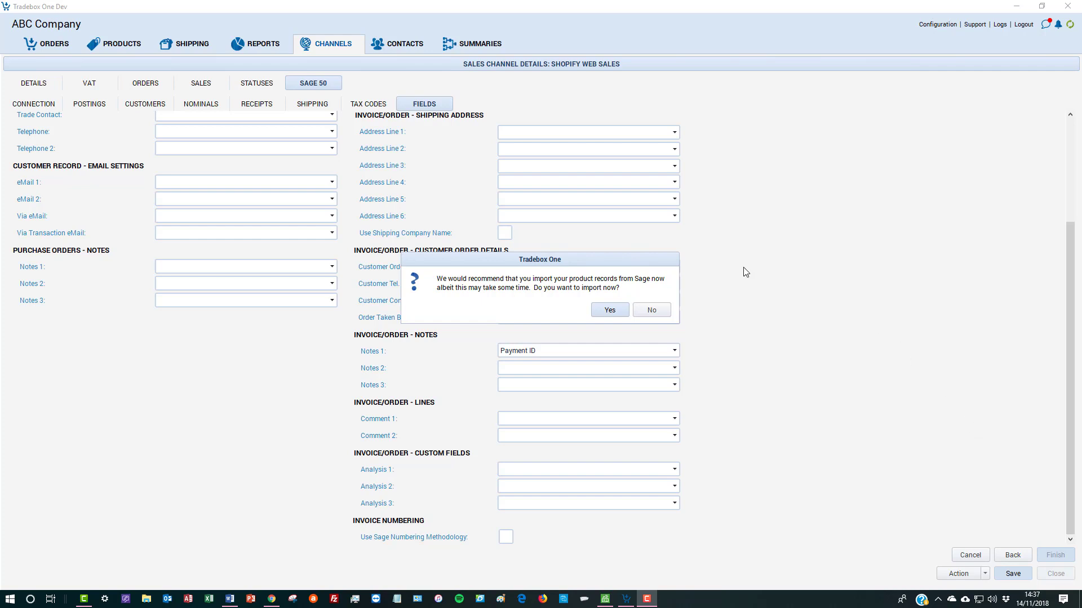
left_click(610, 311)
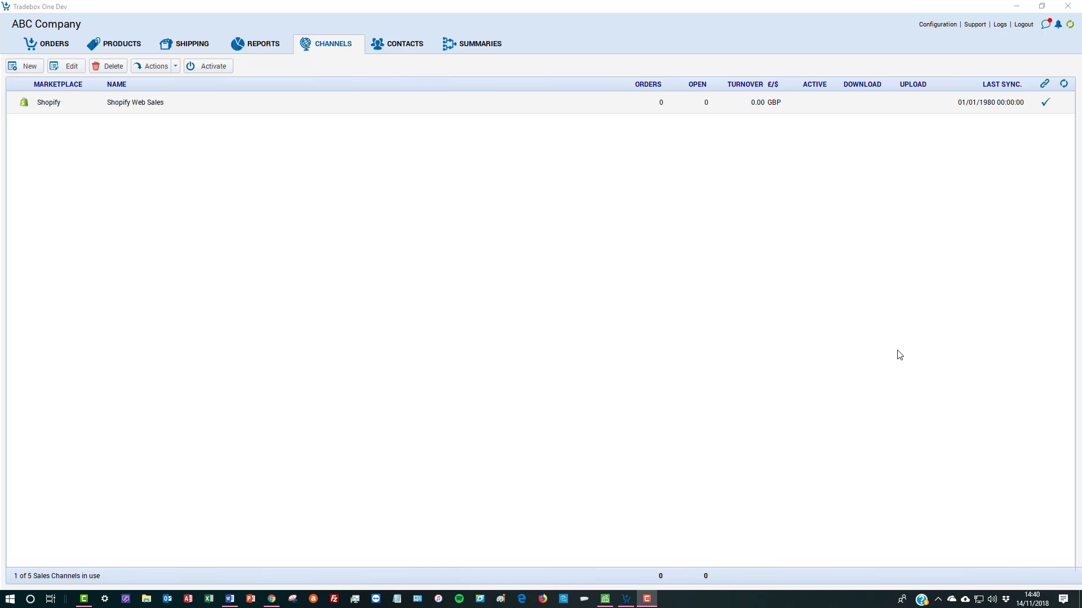
Step: Reopen the Shopify Web Sales channel, enable posting to accounts for the Paid and Despatched order statuses, and save the channel
left_click(297, 111)
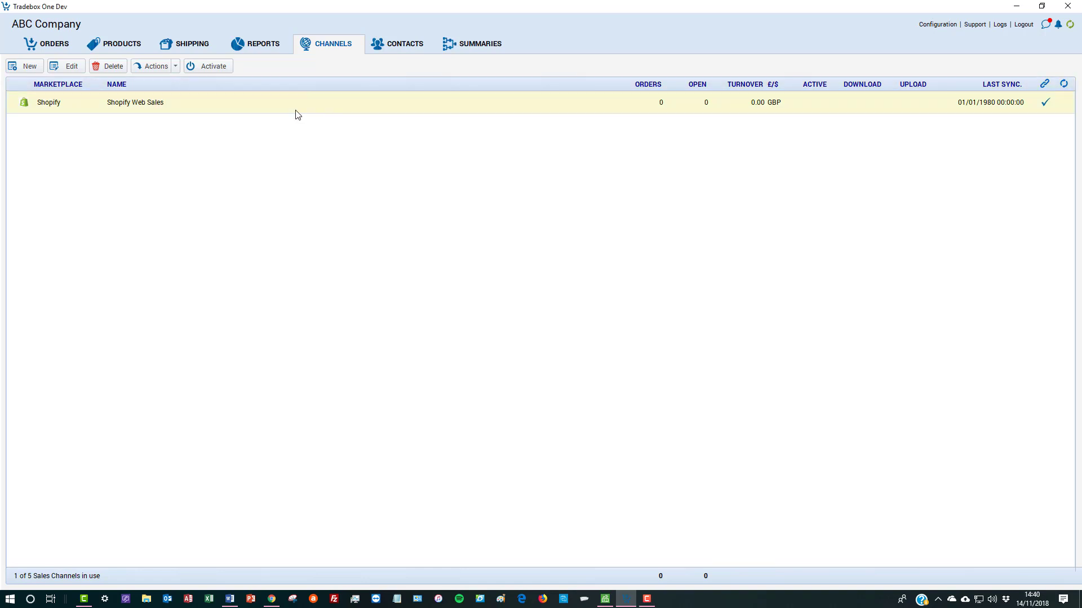
double_click(296, 111)
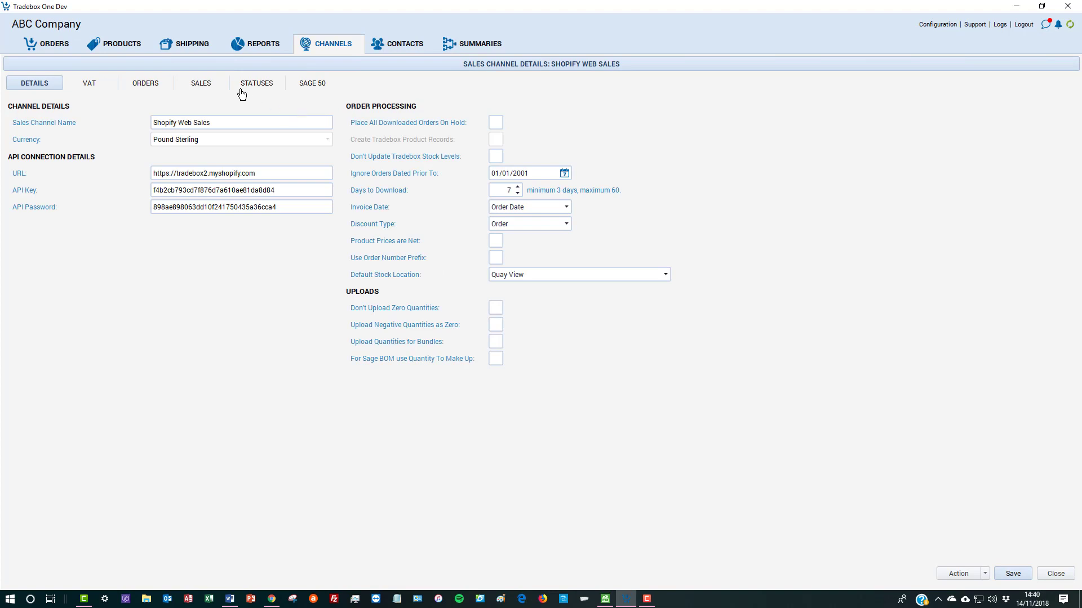
left_click(260, 85)
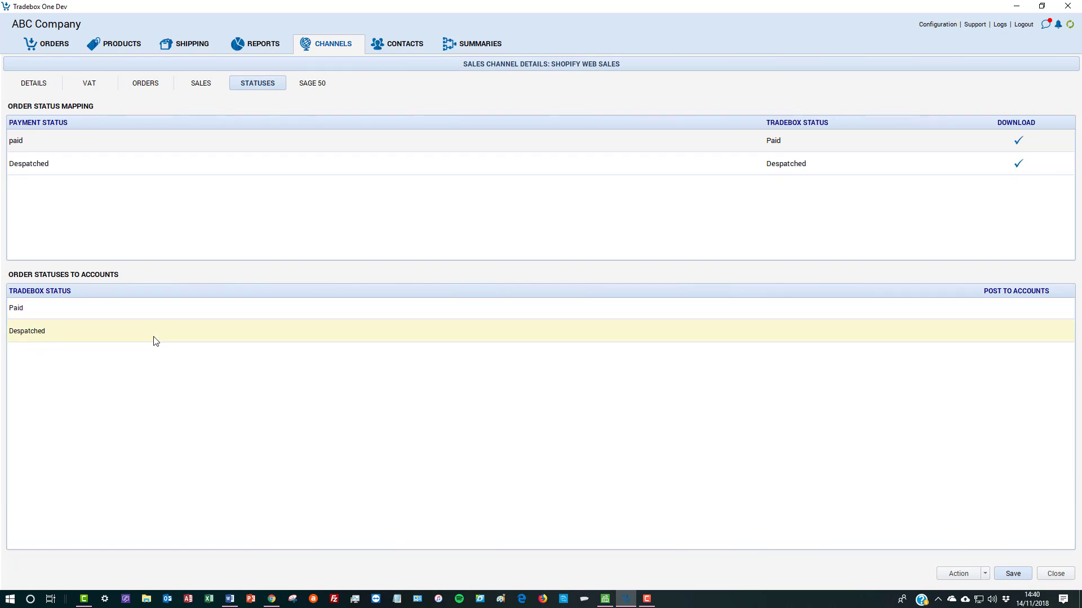
double_click(177, 315)
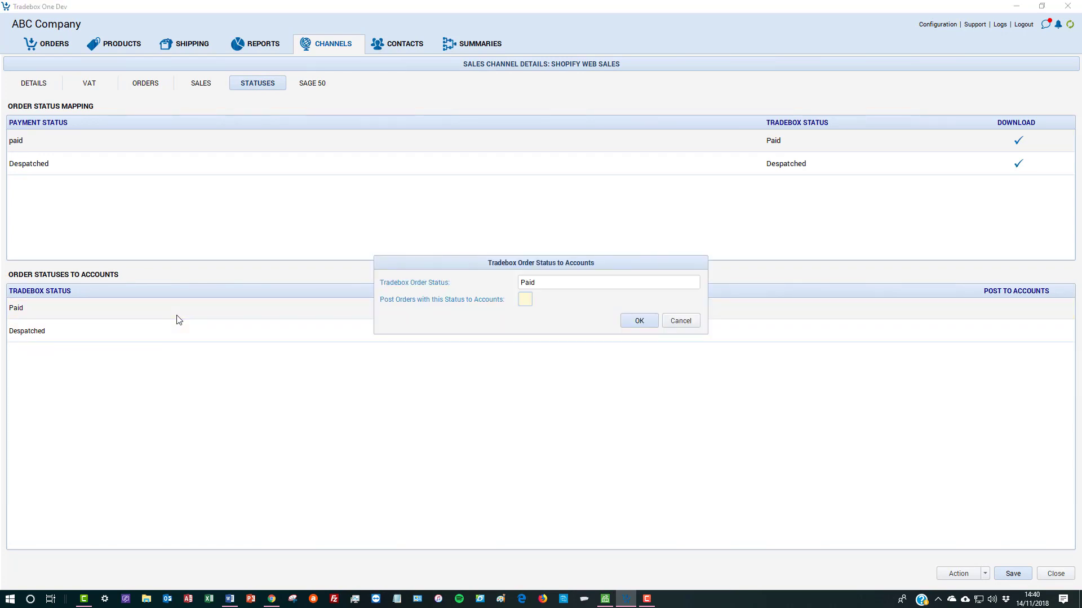
left_click(526, 304)
left_click(641, 321)
double_click(597, 336)
left_click(525, 300)
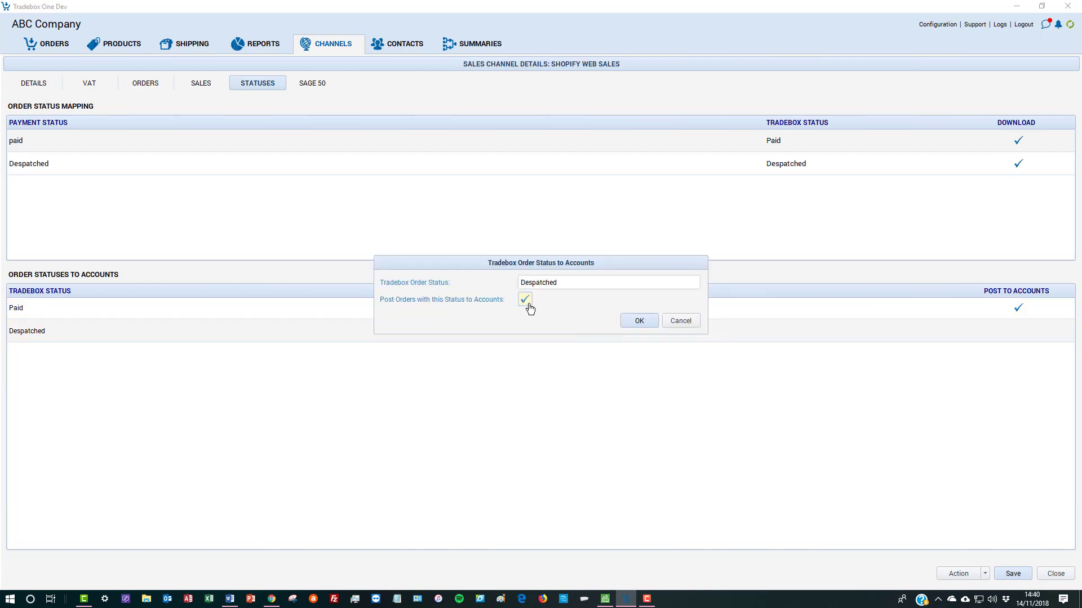
left_click(635, 324)
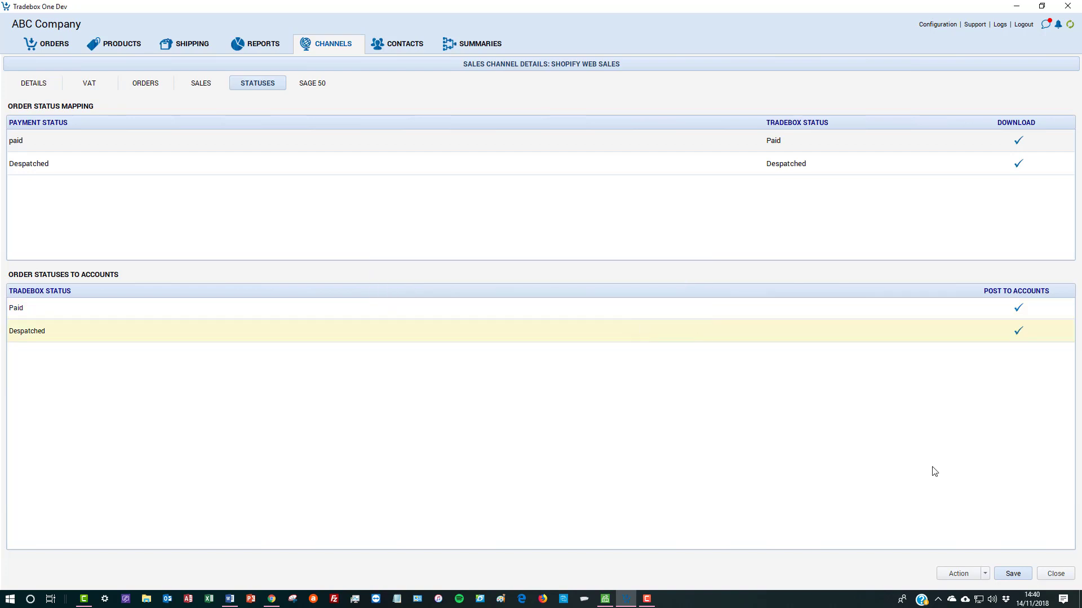
left_click(1012, 573)
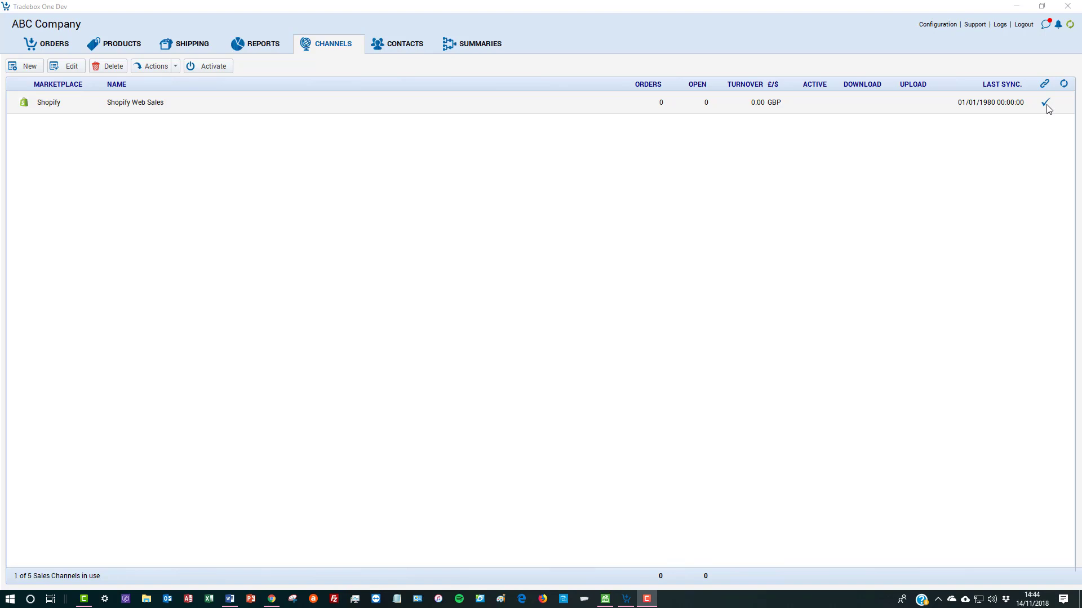
Step: Compare the imported Tradebox products with the Sage 50 product records, and check the product details for the Shopify channel
left_click(122, 47)
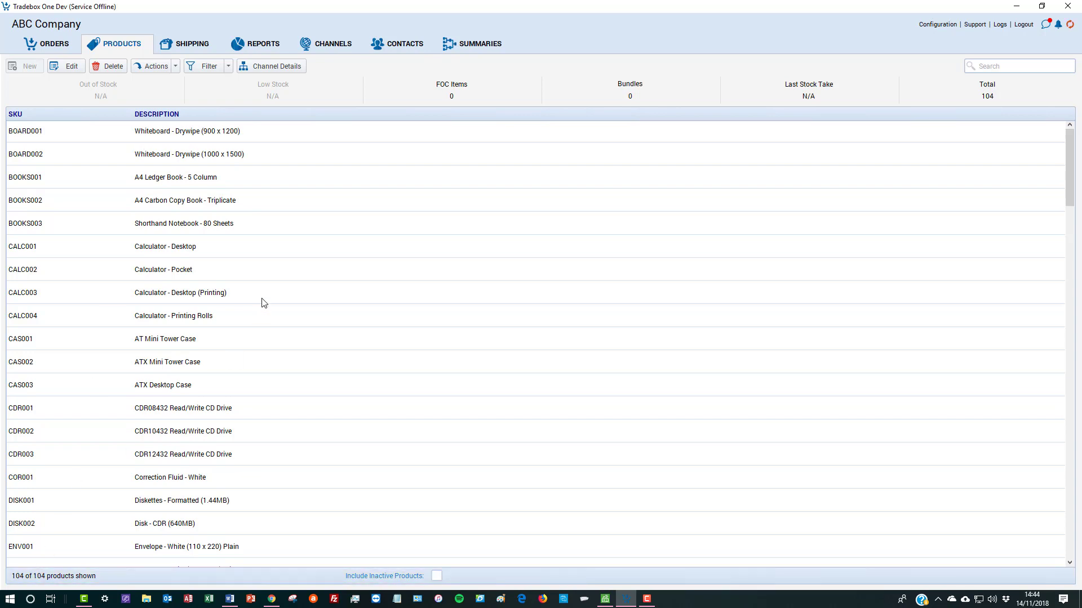
left_click(606, 600)
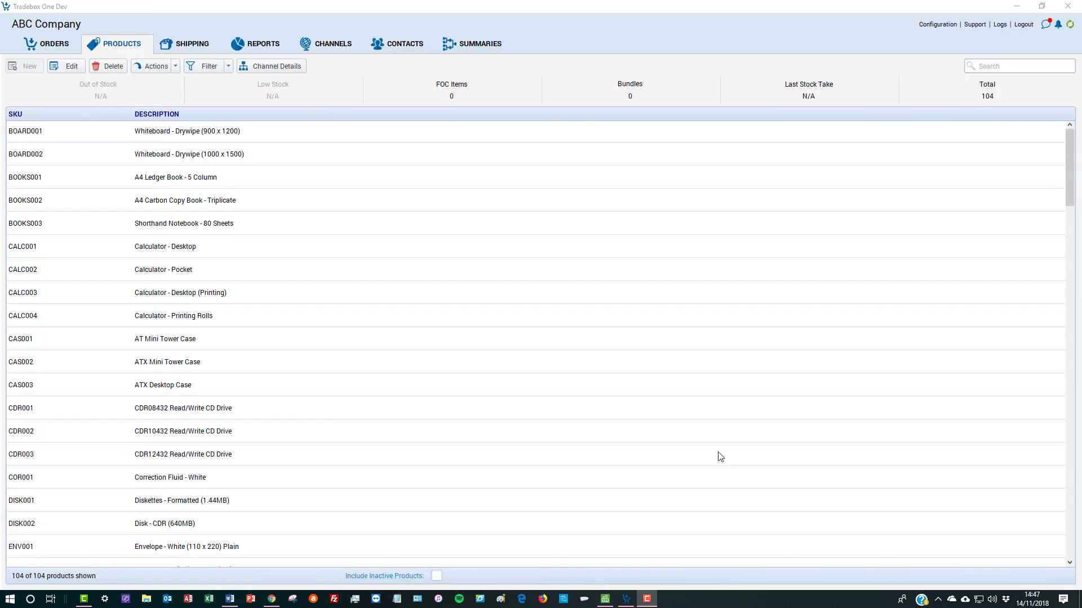
left_click(268, 69)
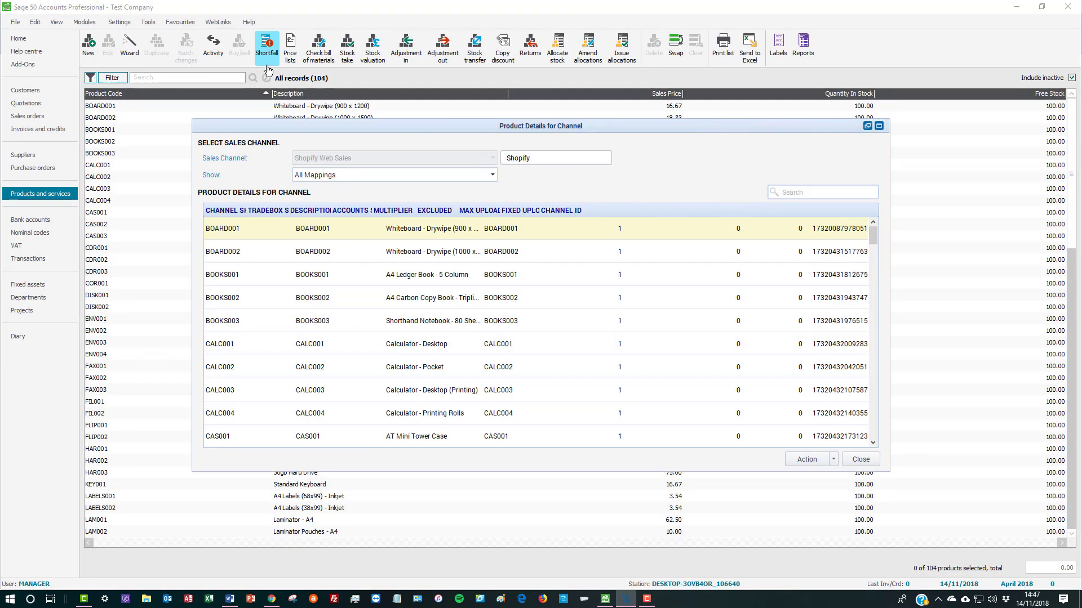
left_click(879, 134)
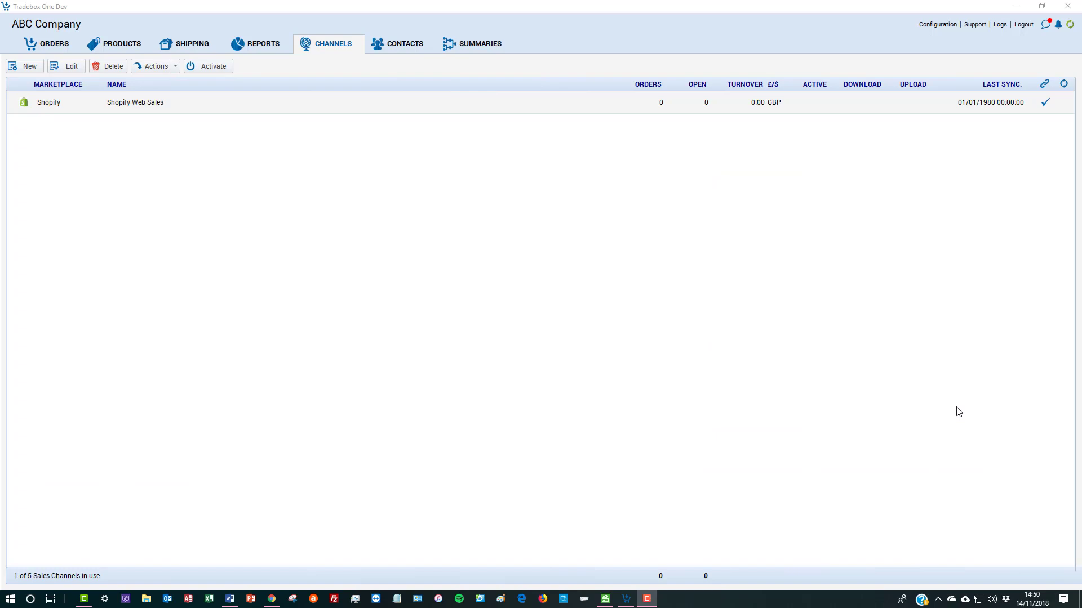
Step: Check the Tradebox orders list, then switch to Sage 50 and view the invoices and credits list
left_click(360, 104)
left_click(47, 45)
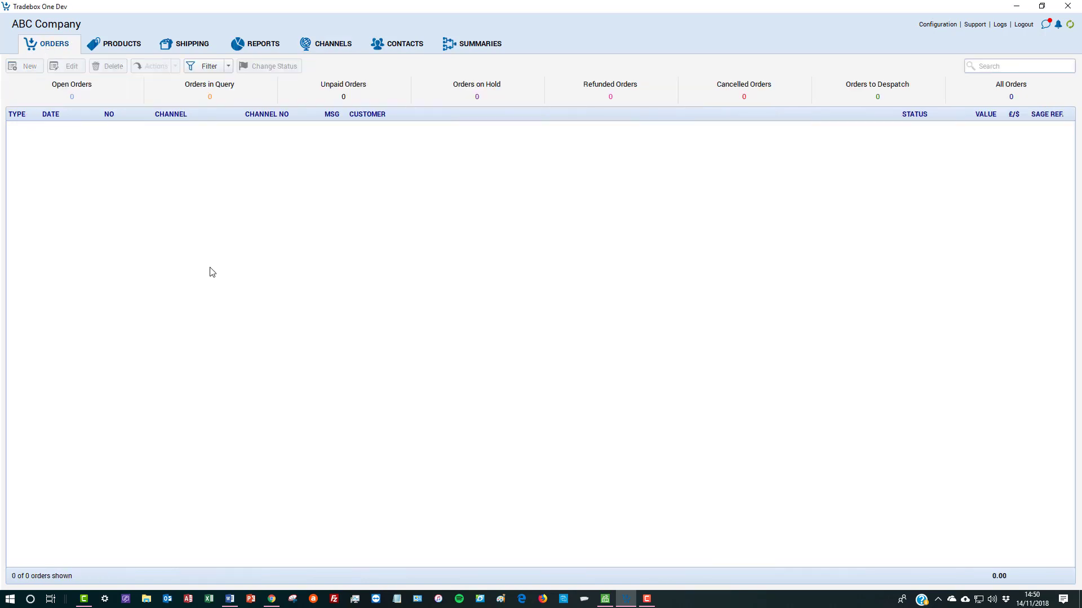
left_click(604, 599)
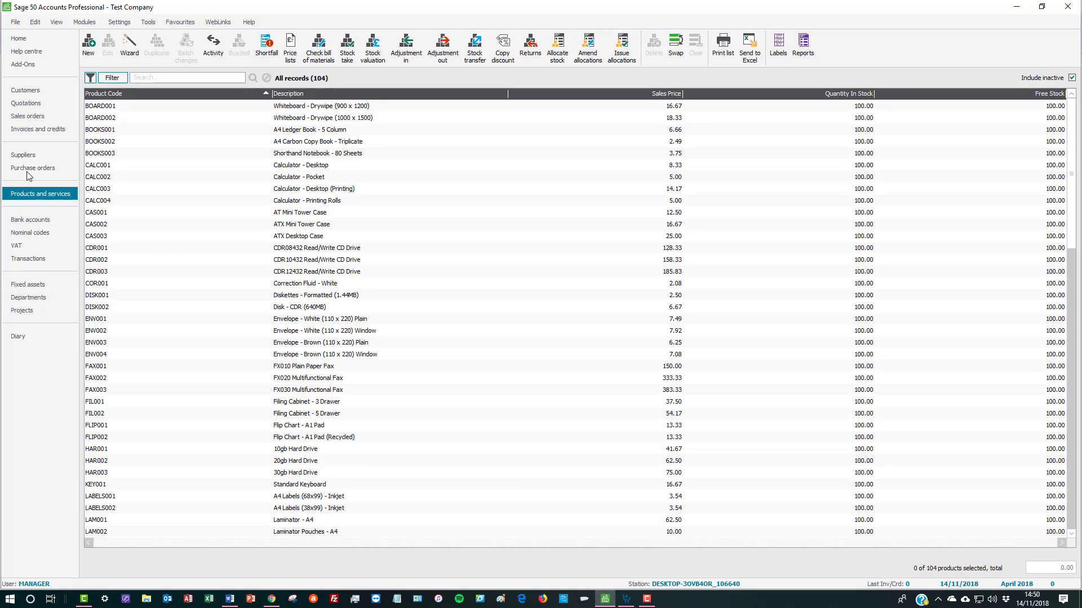
left_click(30, 134)
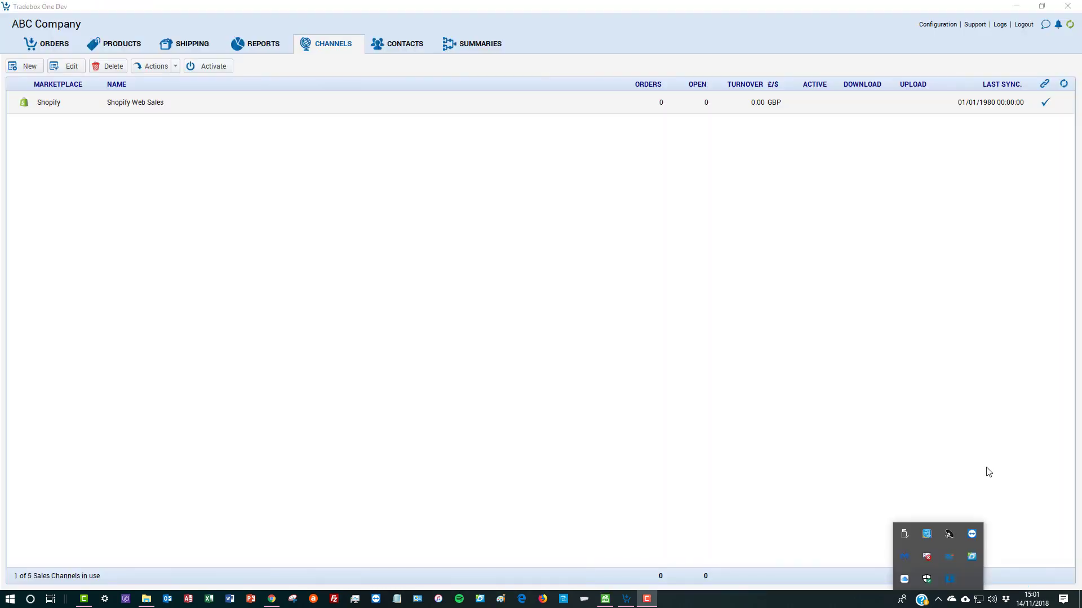
Step: Activate the Shopify Web Sales channel in Tradebox and turn on its stock level upload to Shopify
left_click(313, 107)
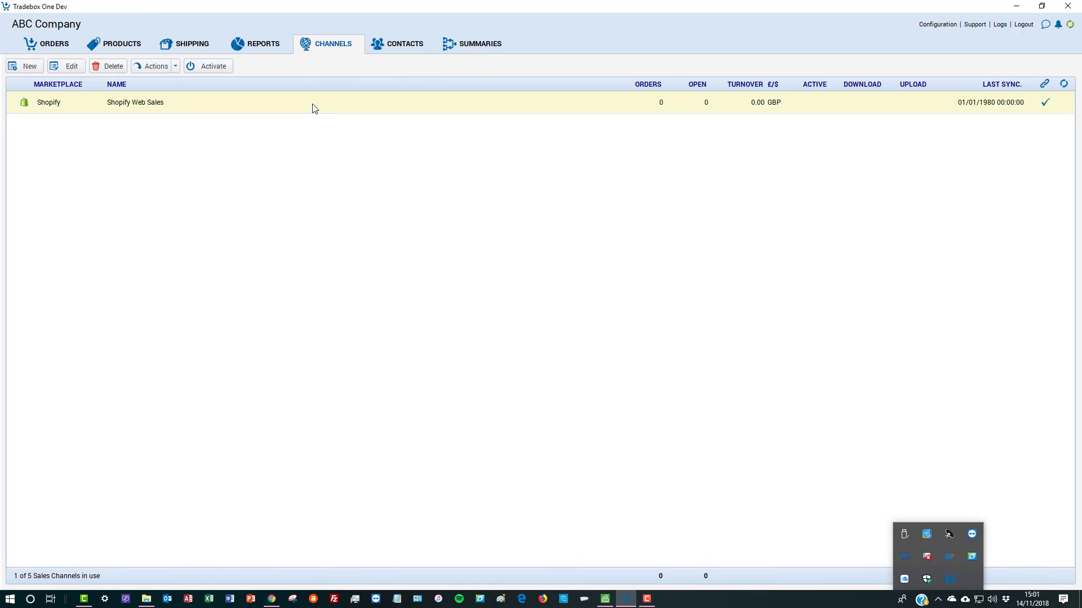
left_click(215, 68)
left_click(175, 67)
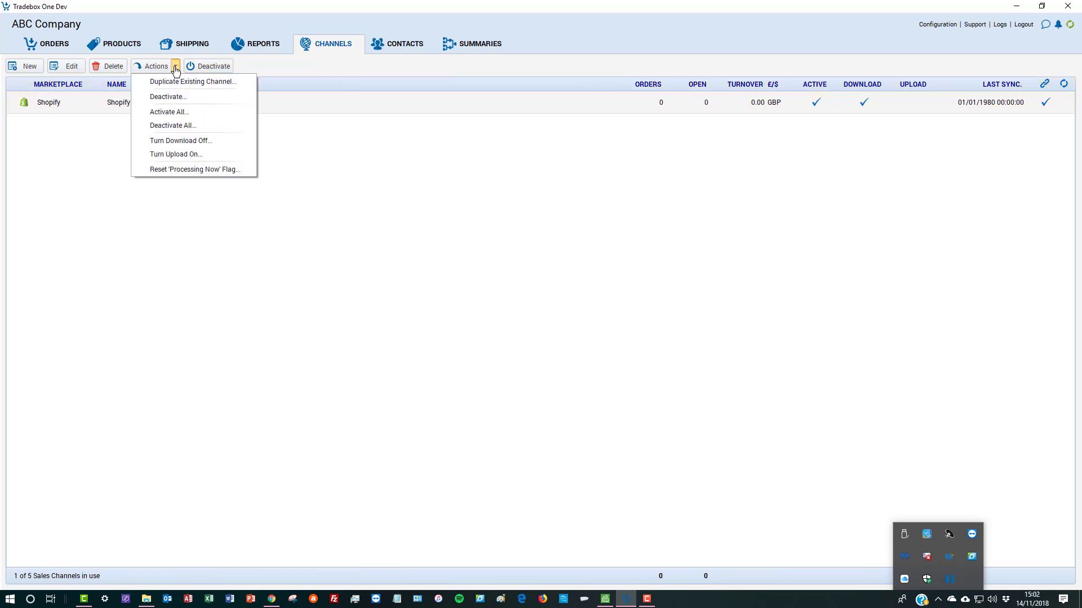
left_click(188, 154)
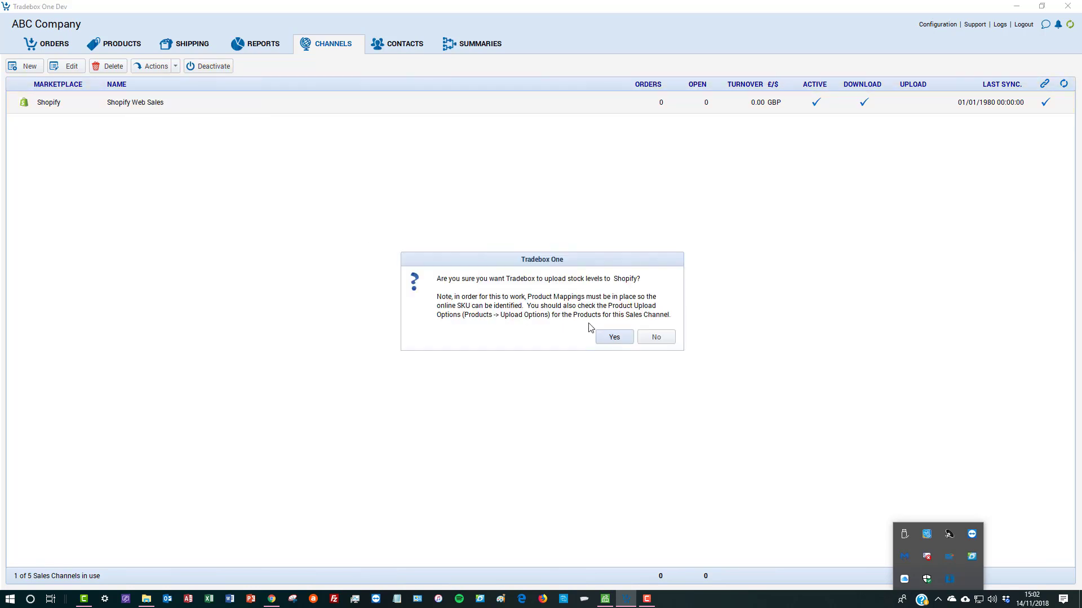
left_click(618, 337)
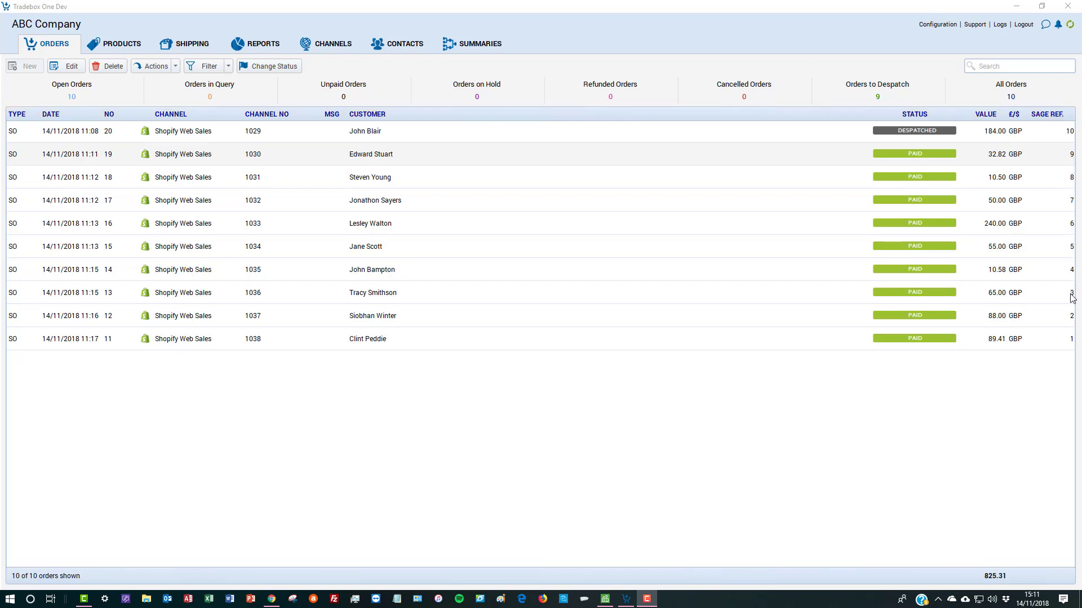
Step: Switch to Sage 50 and review the invoices posted from the Shopify orders
left_click(616, 587)
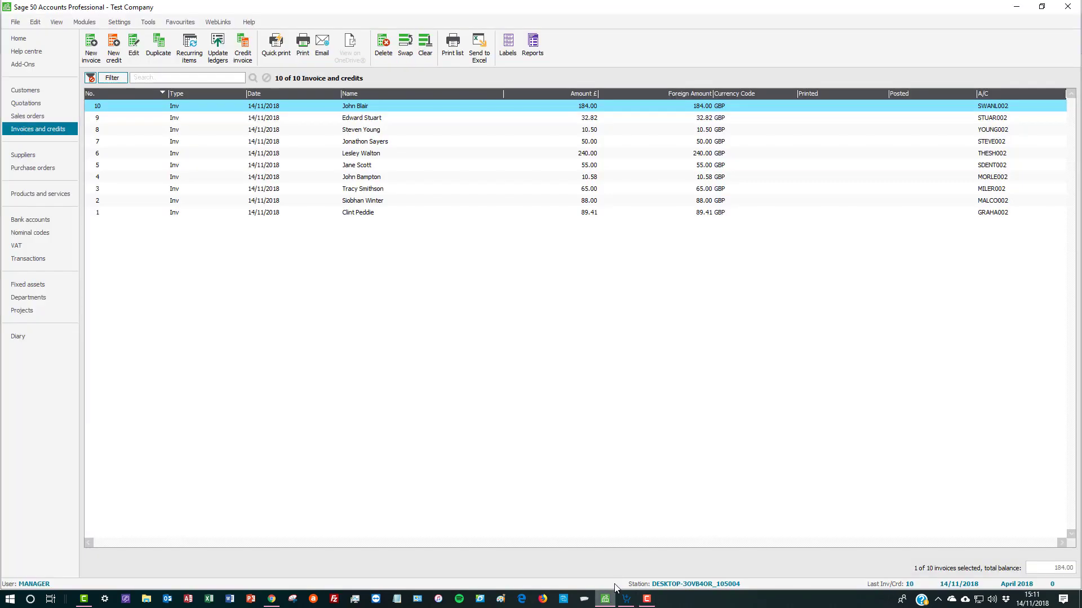
left_click(186, 118)
left_click(185, 129)
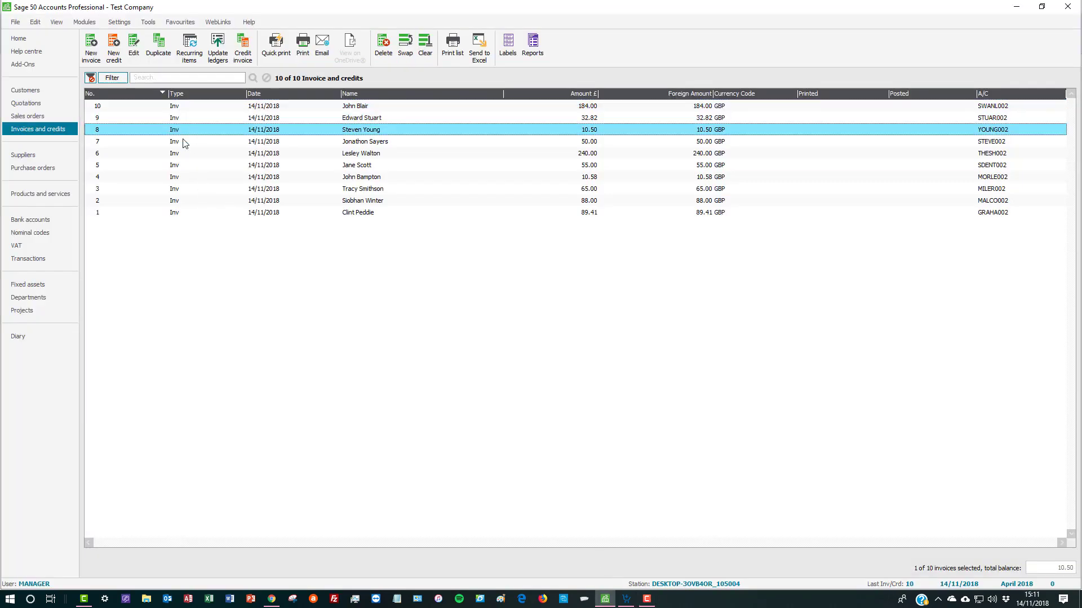
left_click(183, 141)
left_click(183, 153)
left_click(182, 165)
left_click(182, 189)
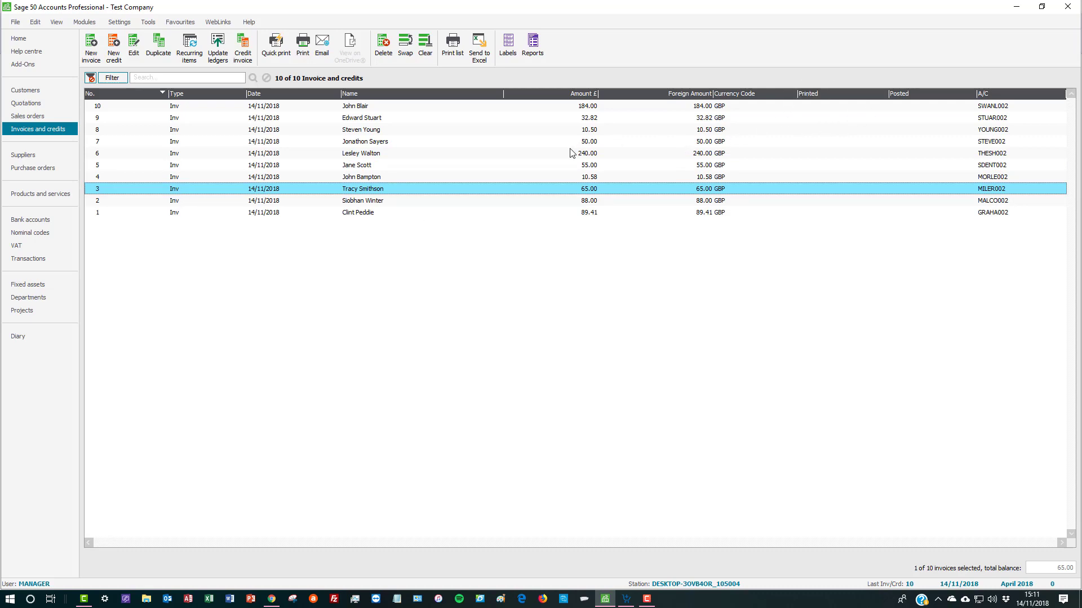
Step: Update the ledgers for all listed Sage invoices and close the resulting report preview
key("ctrl+a")
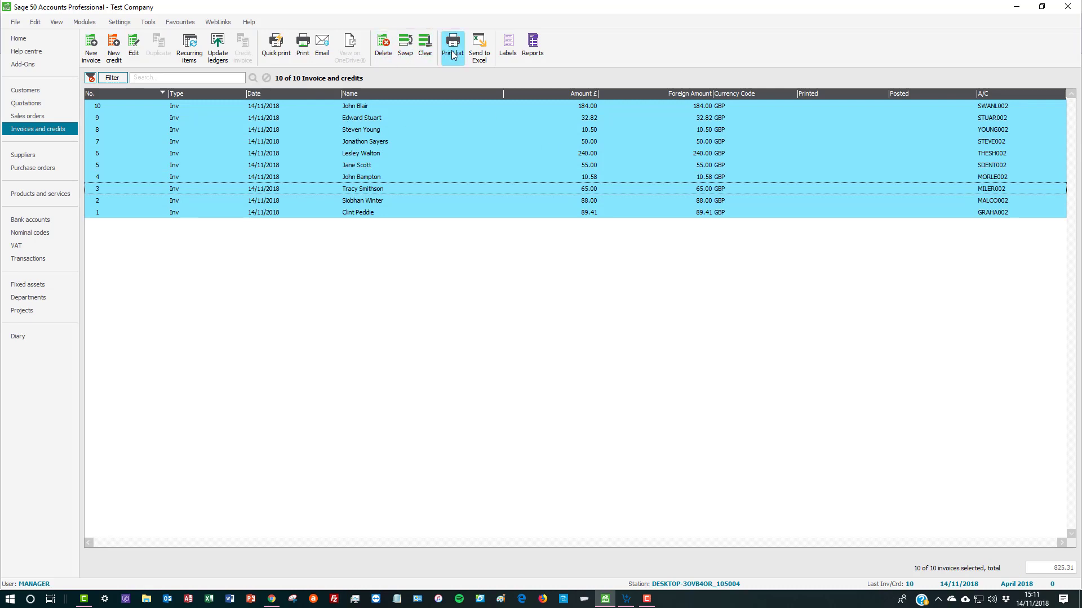
left_click(218, 47)
left_click(499, 296)
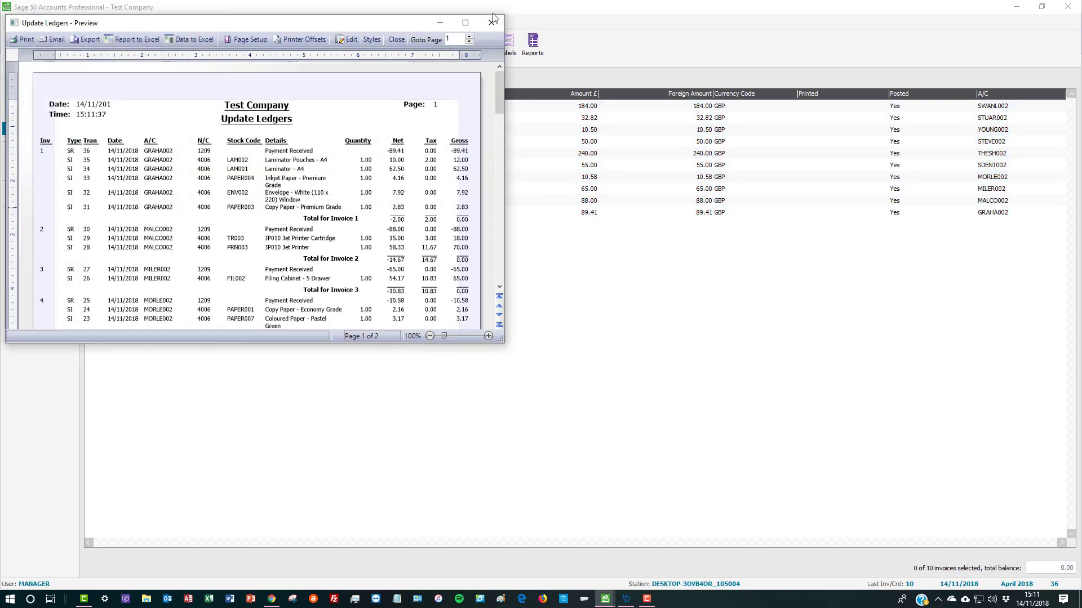
left_click(489, 23)
left_click(489, 23)
Step: Examine the sales receipts in the activity of the Sage Pay bank account
left_click(46, 220)
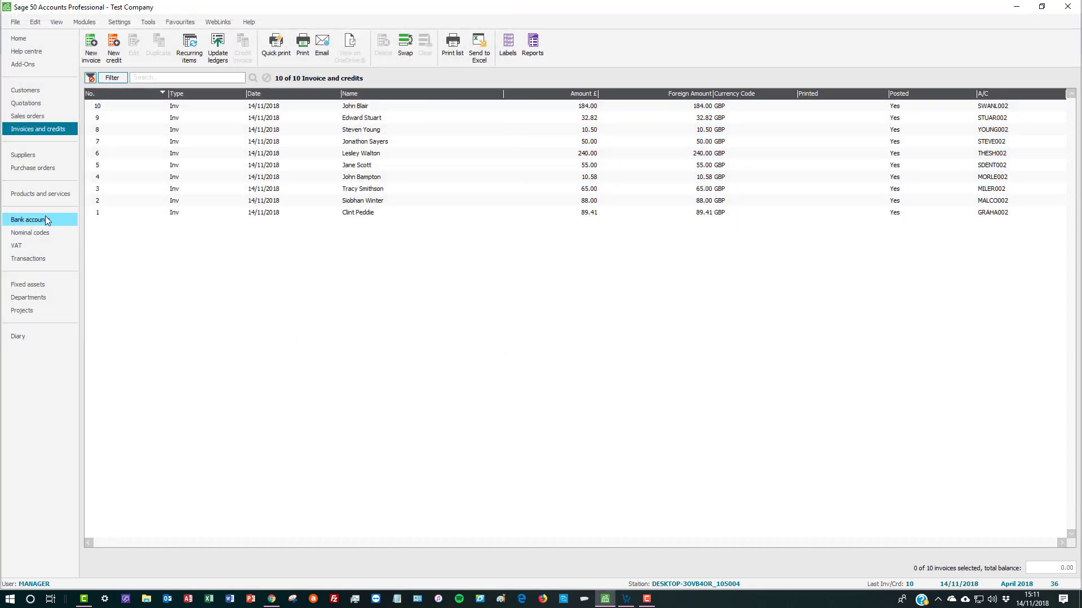
left_click(707, 129)
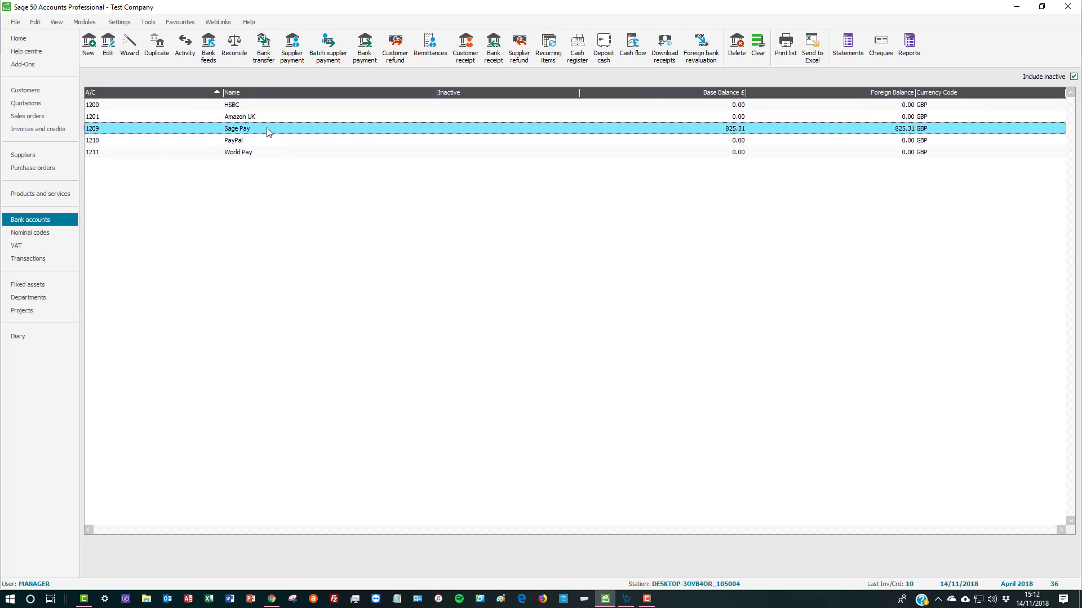
left_click(187, 52)
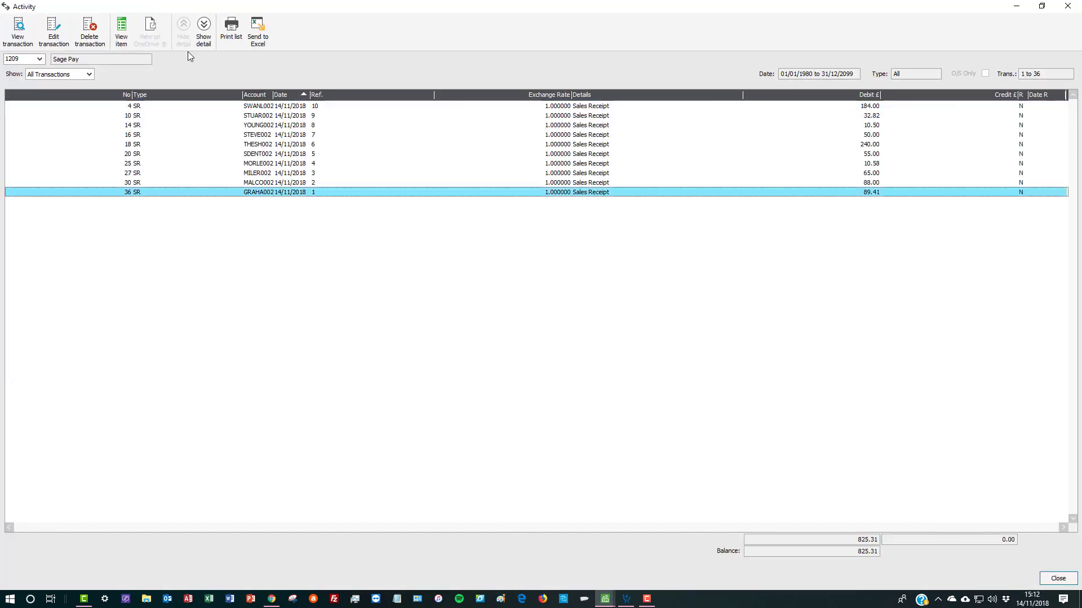
left_click(546, 182)
left_click(564, 162)
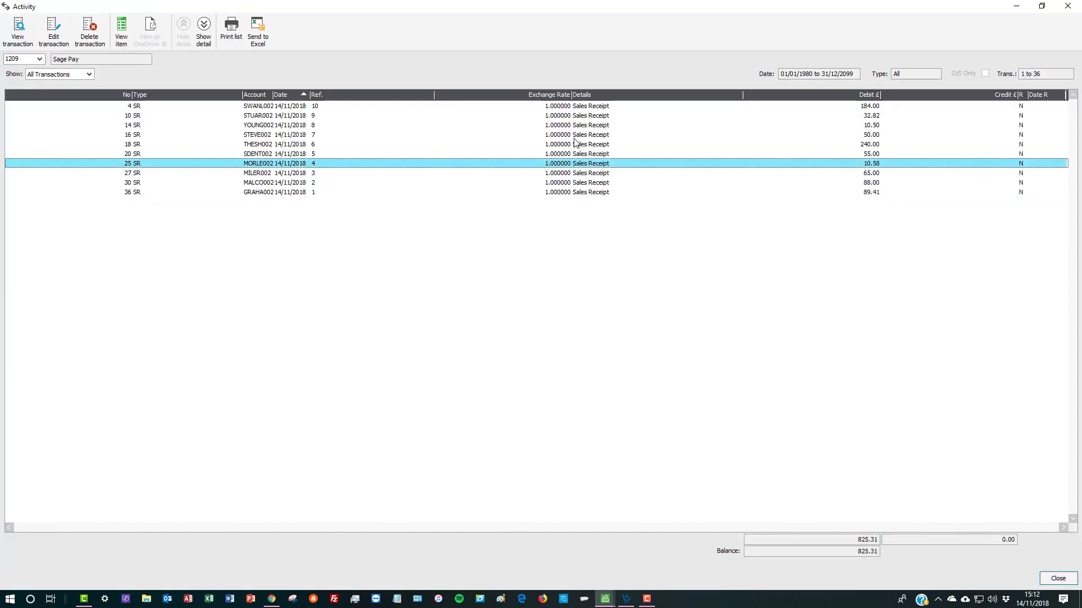
left_click(575, 136)
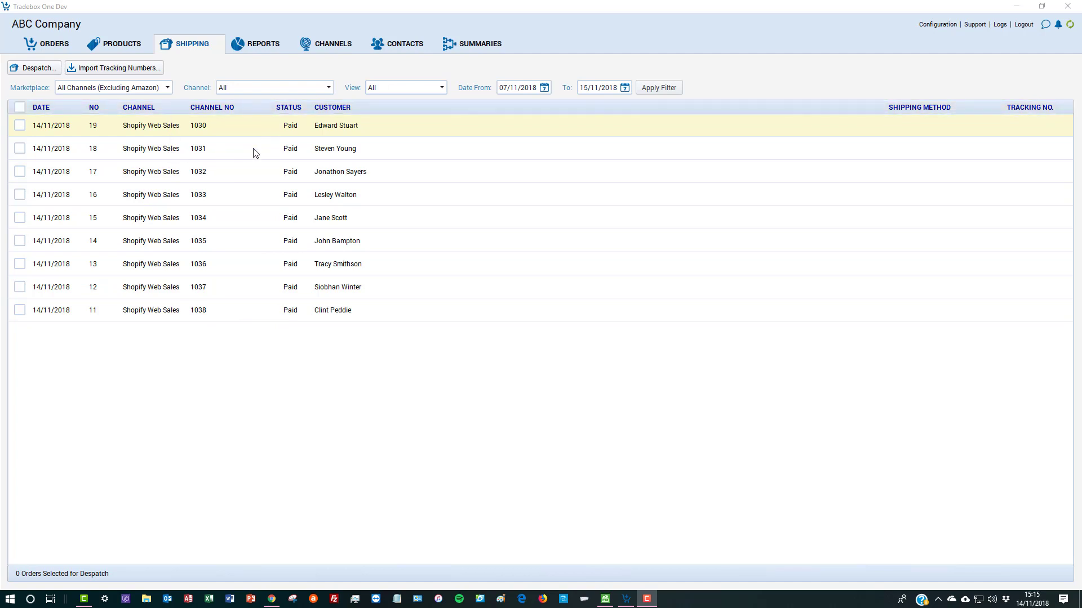
Step: Despatch all of the paid Shopify orders awaiting shipping in Tradebox
left_click(21, 108)
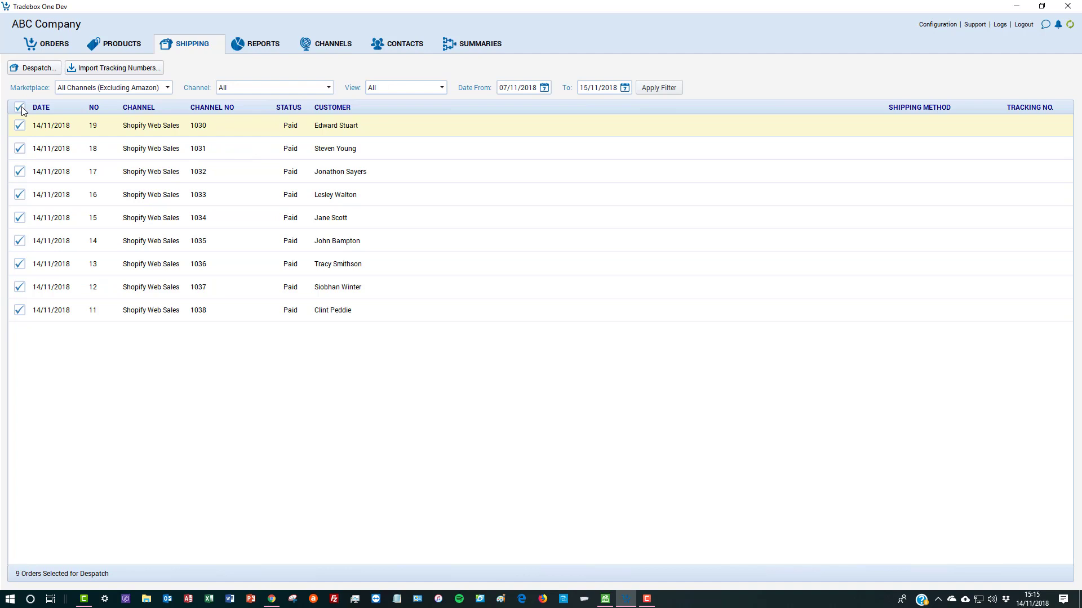
left_click(32, 69)
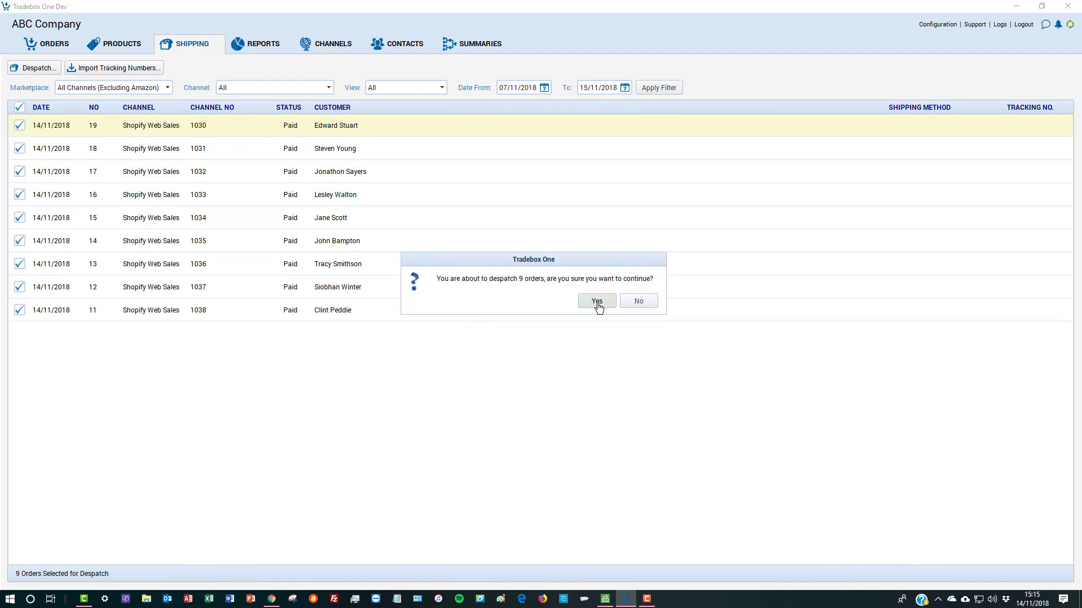
left_click(597, 302)
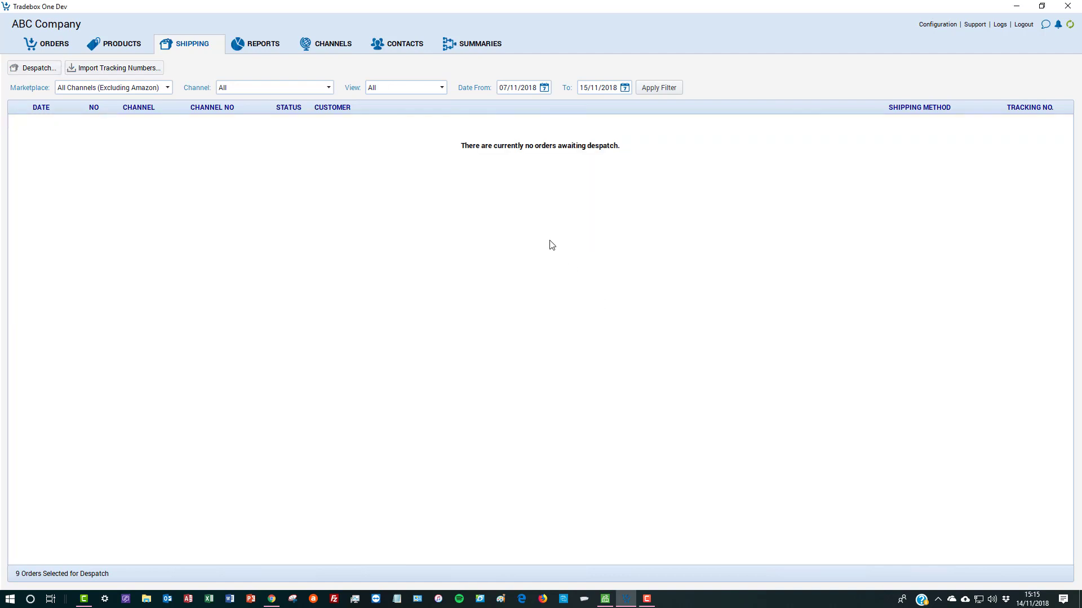
Step: Check the despatch status of the orders in Tradebox and their refreshed fulfilment status in the Shopify admin
left_click(53, 50)
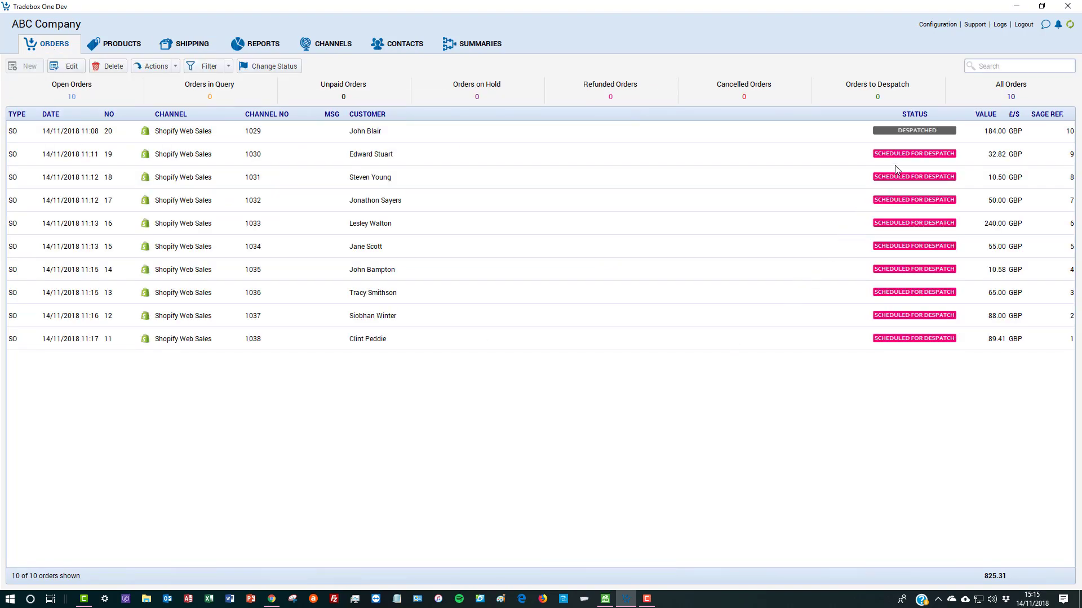
left_click(272, 599)
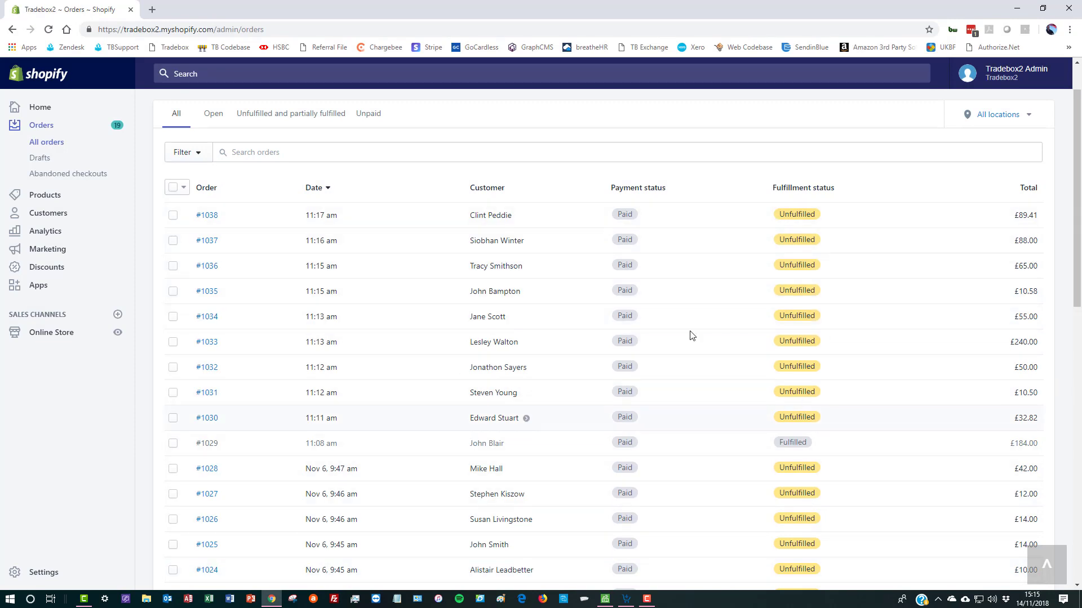
left_click(49, 29)
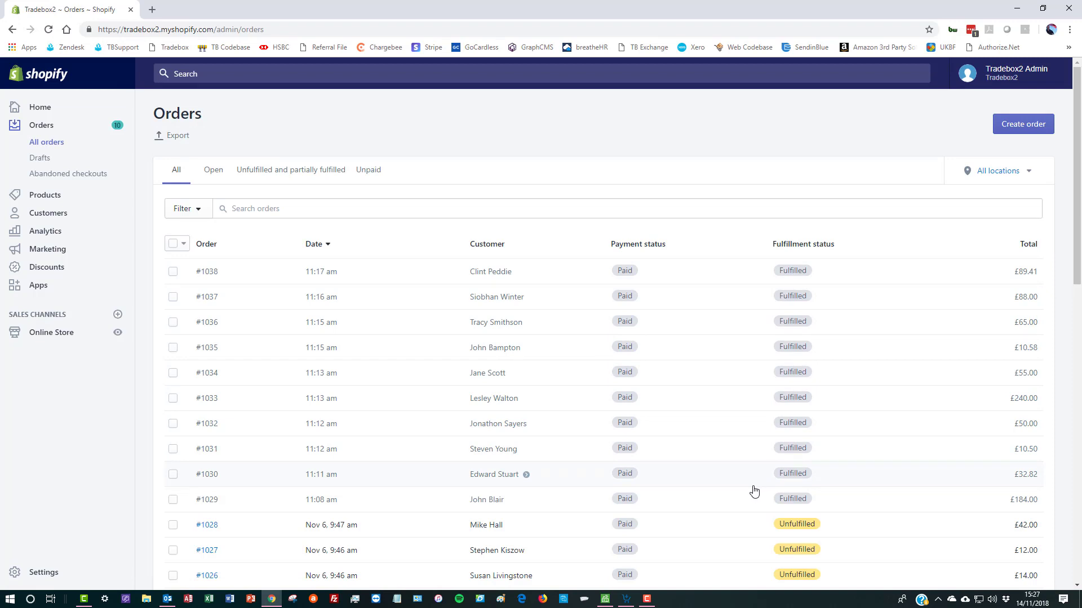
left_click(626, 599)
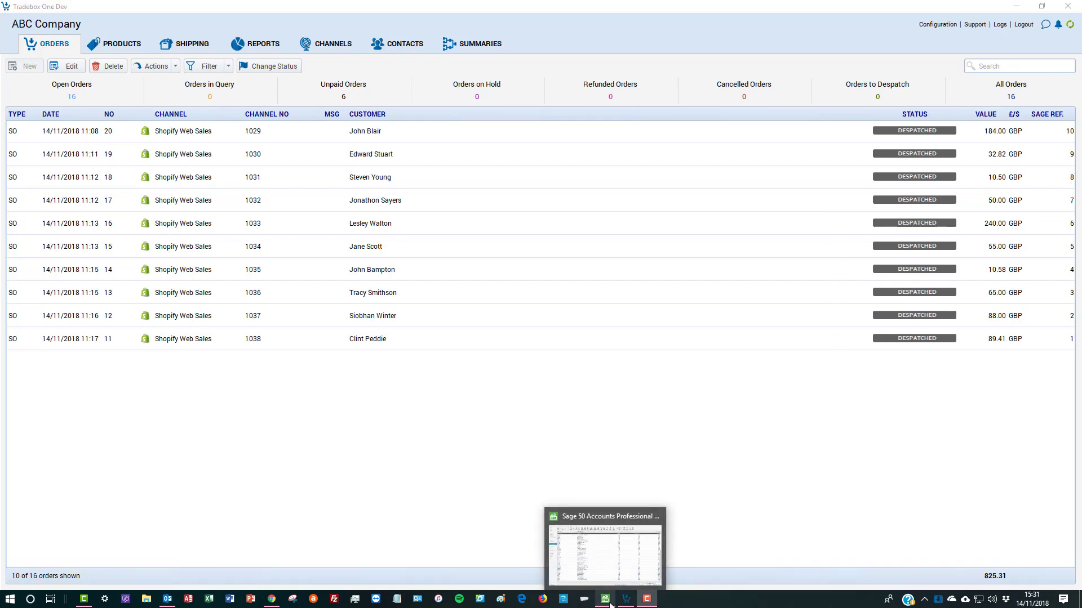
Step: Compare stock quantities in Sage 50 with the Shopify inventory, including products BOOKS002 and PEN003
left_click(596, 563)
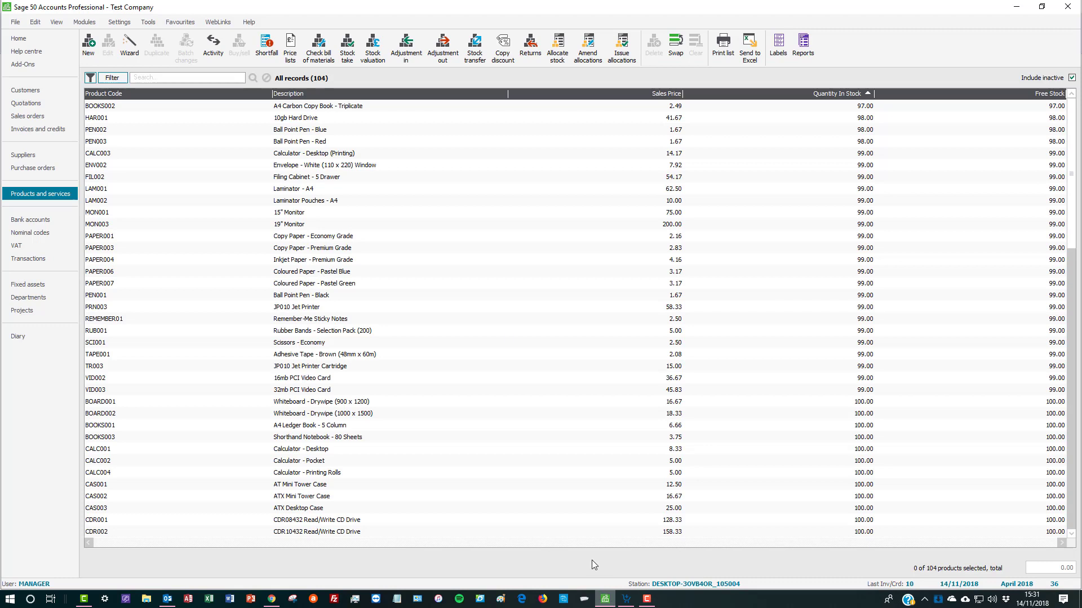
left_click(114, 107)
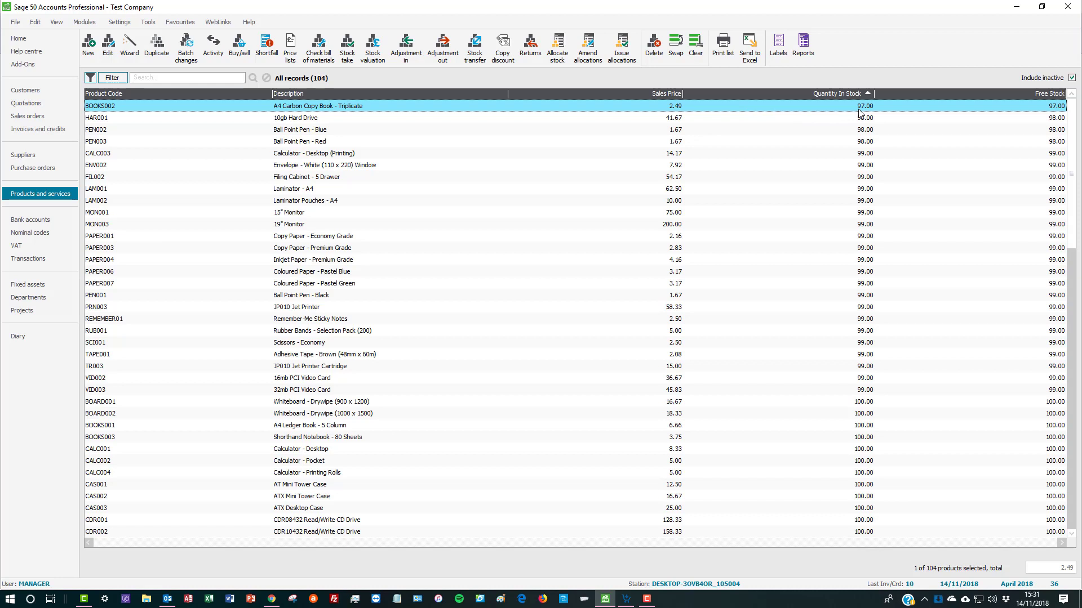
left_click(271, 598)
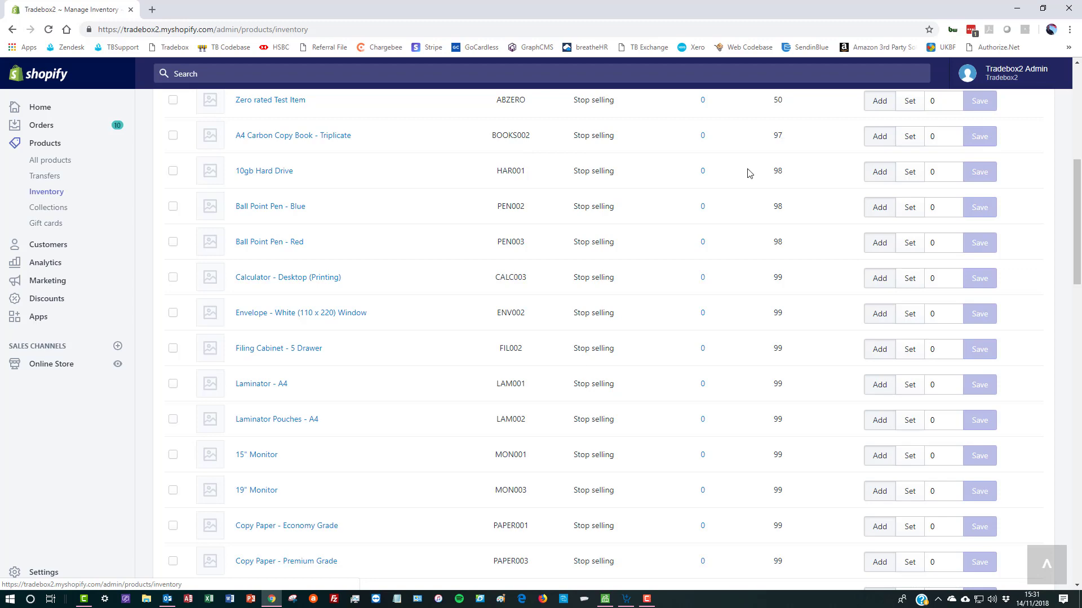
left_click(604, 599)
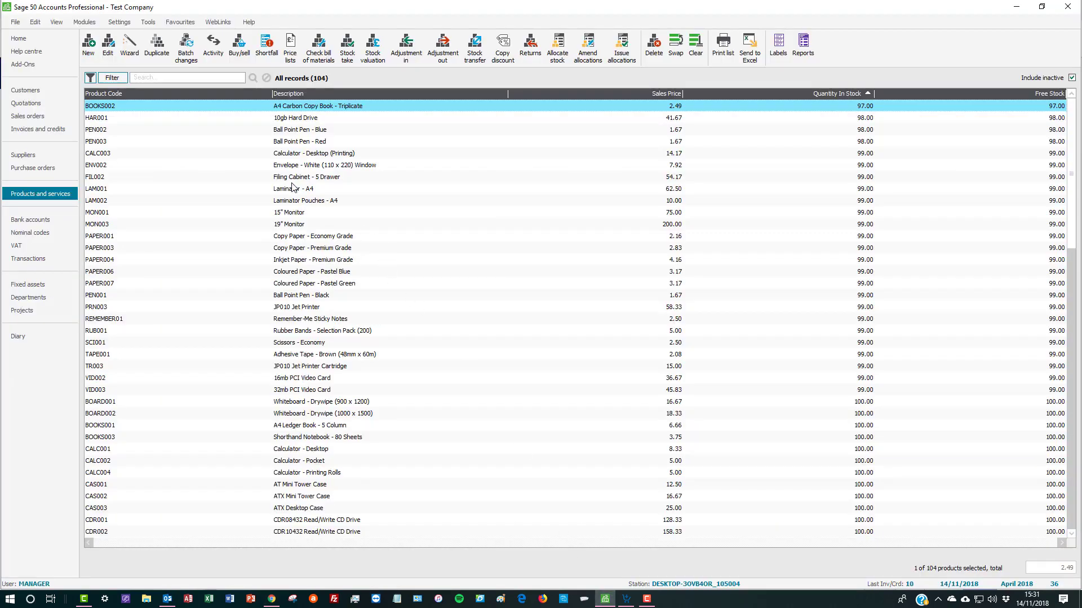
left_click(108, 146)
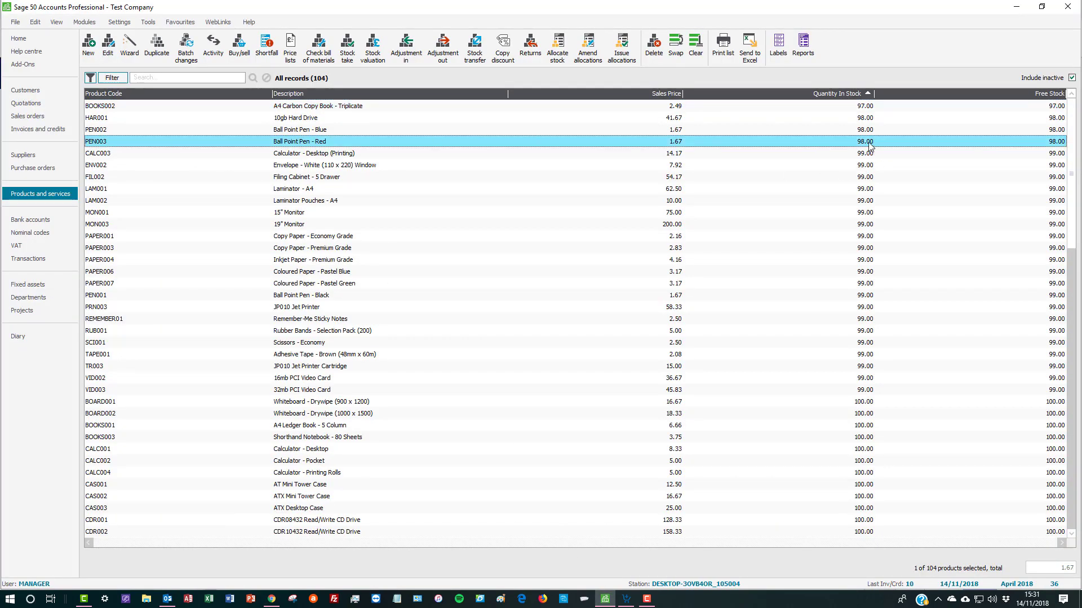
left_click(271, 599)
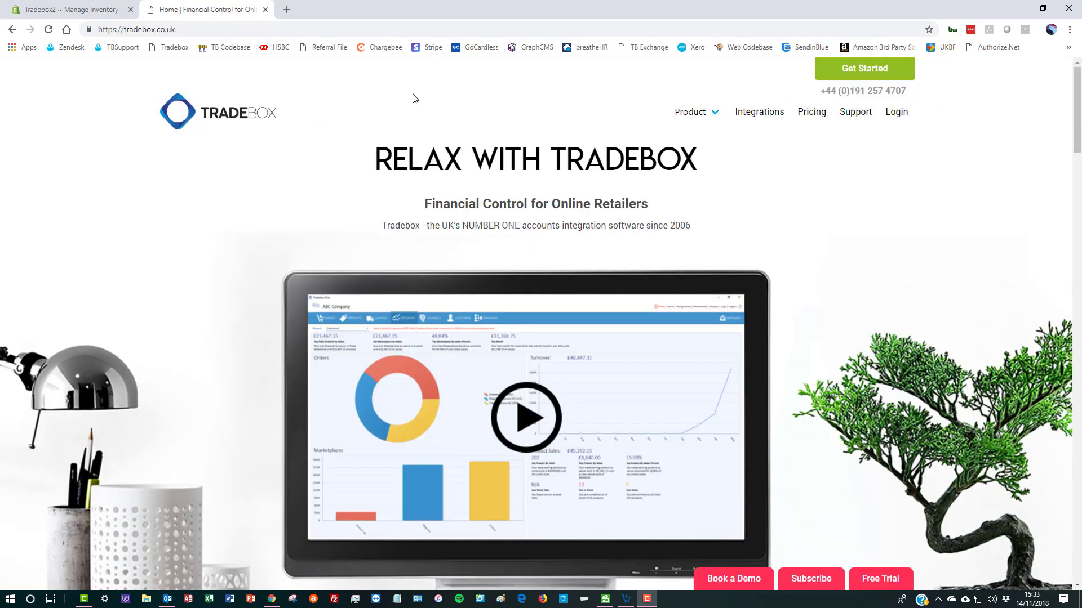
Step: On the Tradebox website, view the integrations list and the Shopify integration page, then open the free trial download form
left_click(210, 31)
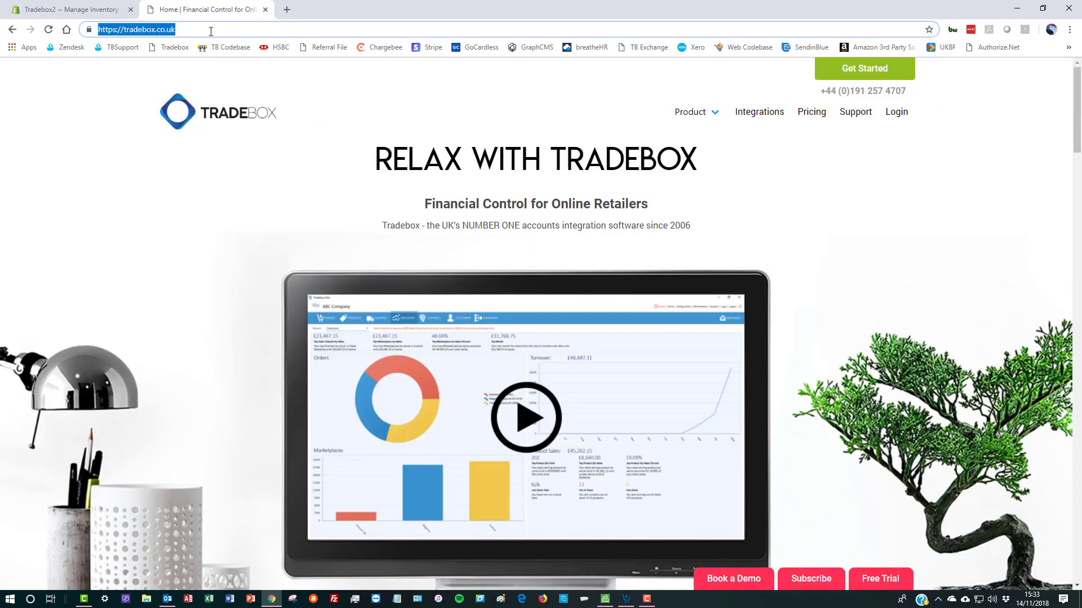
left_click(757, 113)
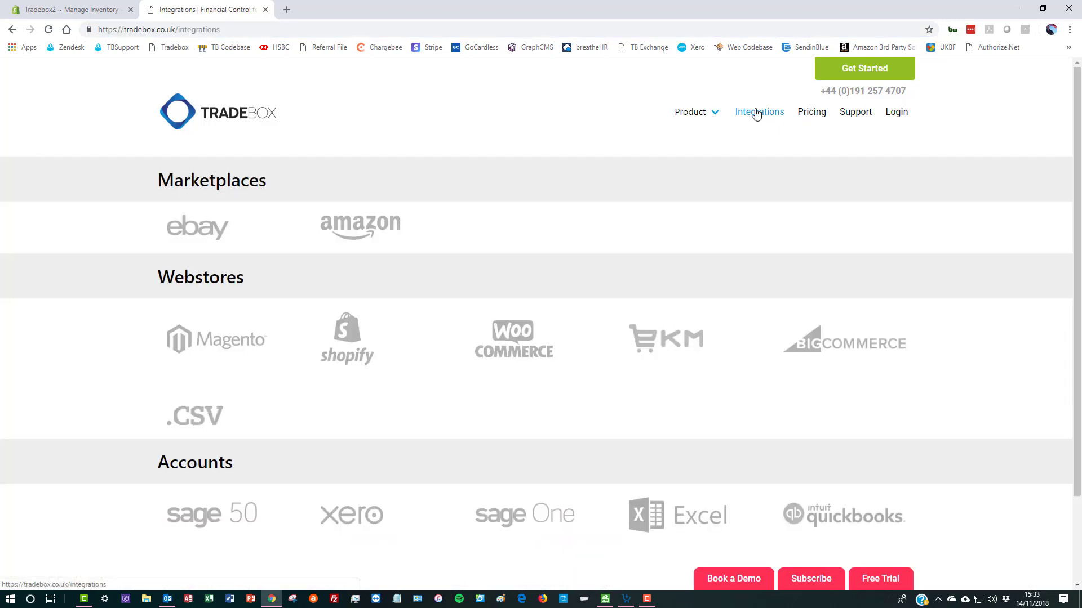
scroll(755, 205, "down", 2)
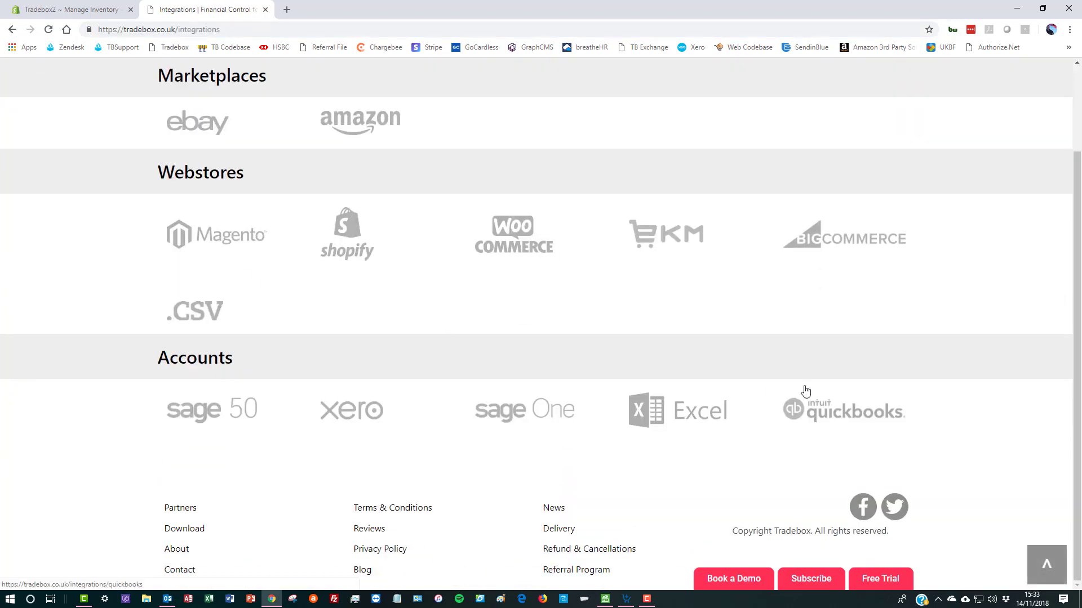
left_click(342, 249)
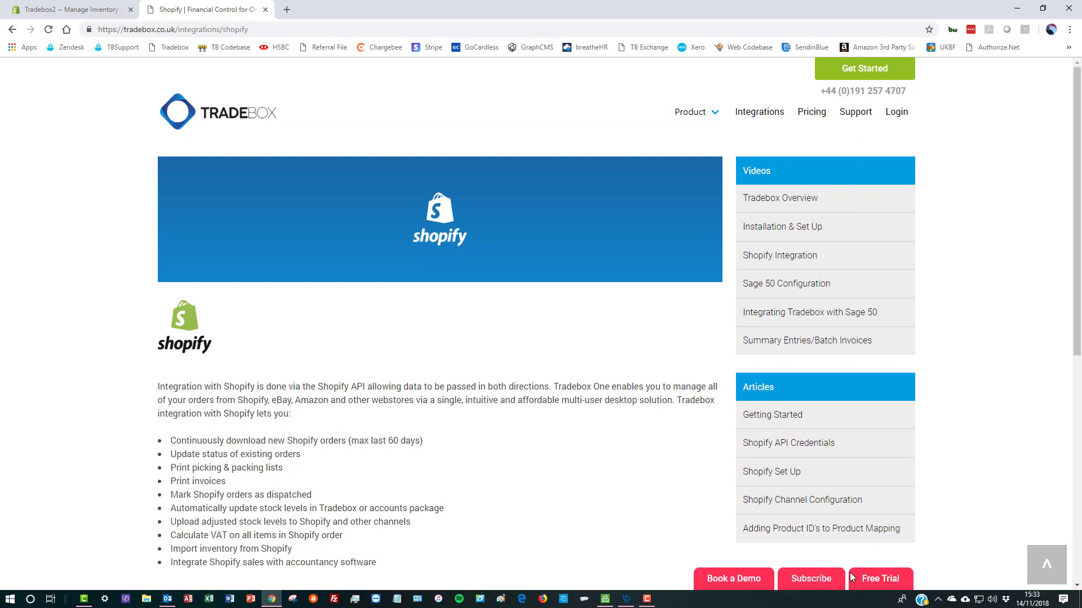
left_click(875, 580)
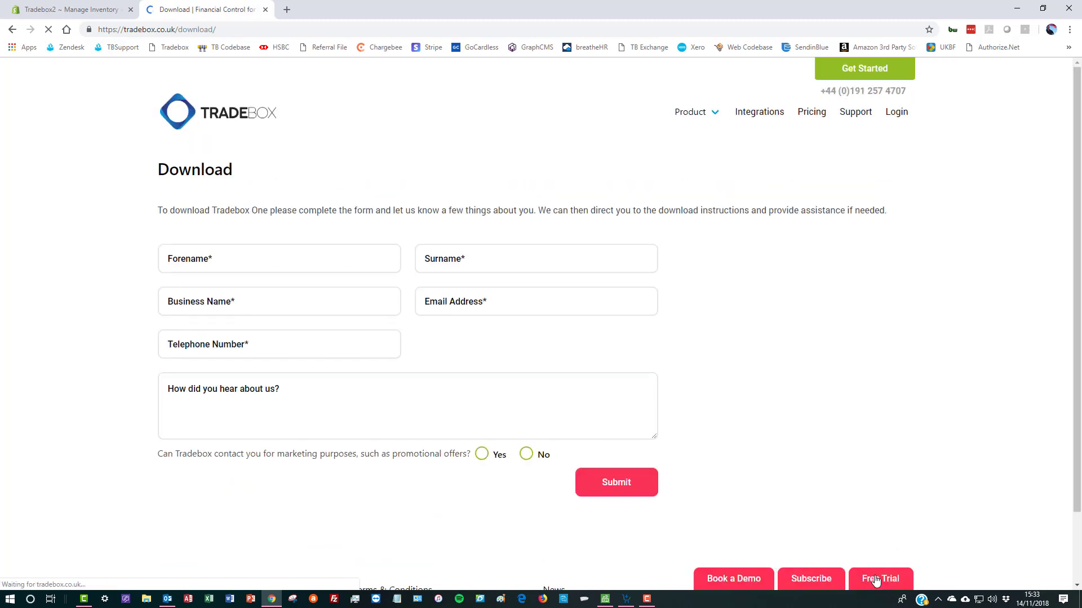